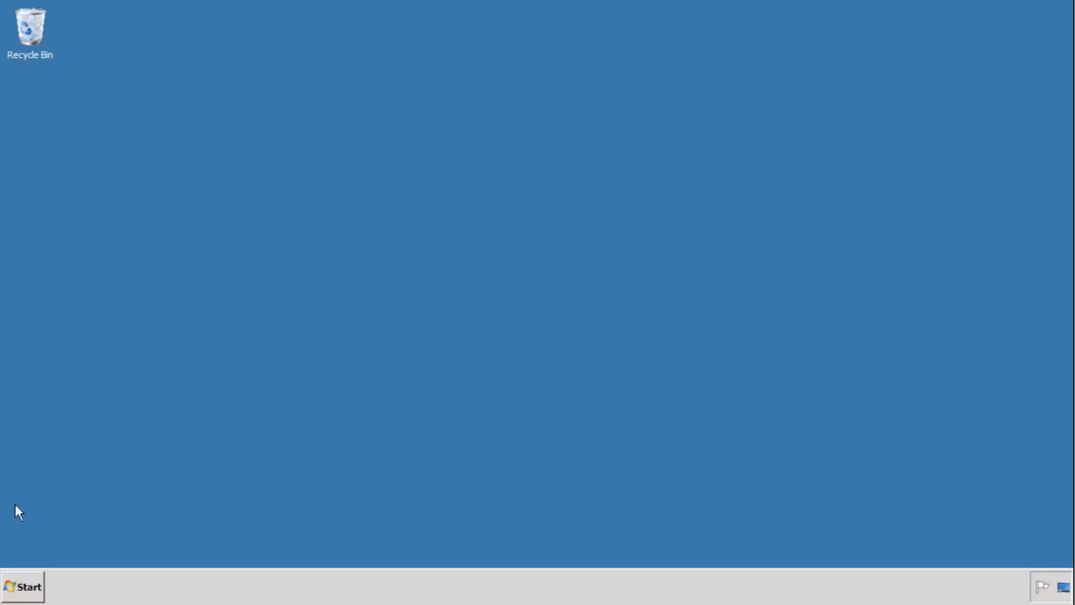
- Launch Data Services Designer from the SAP BusinessObjects Data Services 4.1 Start menu folder
left_click(32, 586)
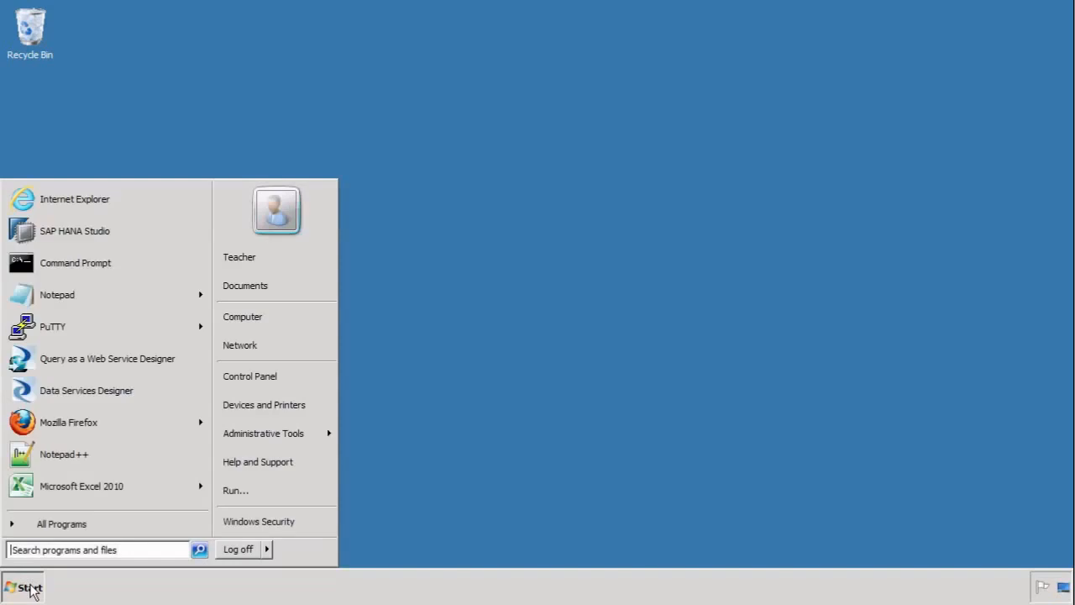
left_click(69, 526)
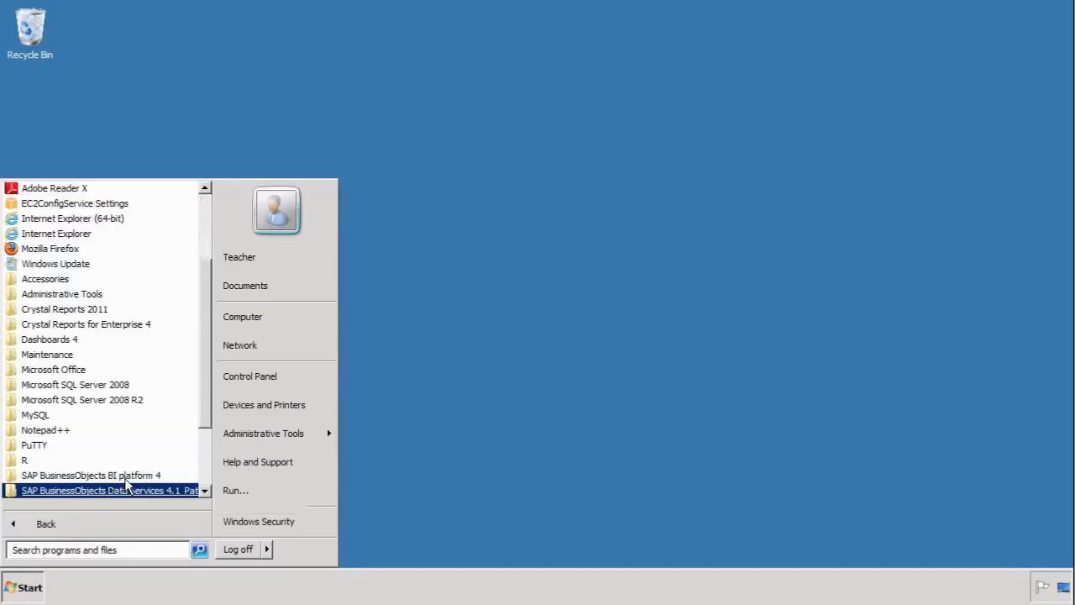
left_click(109, 491)
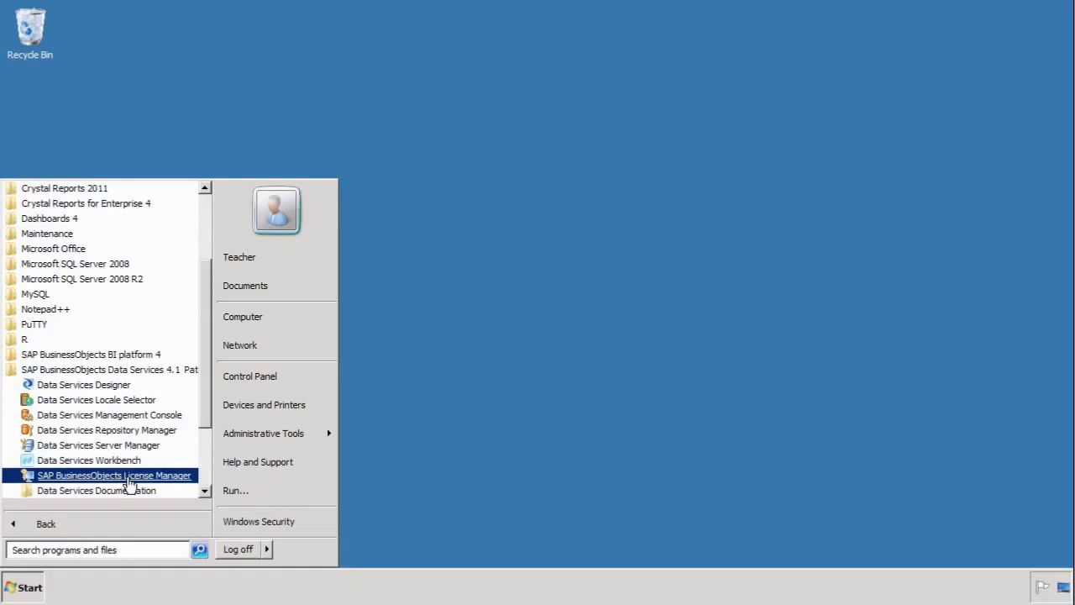
left_click(109, 385)
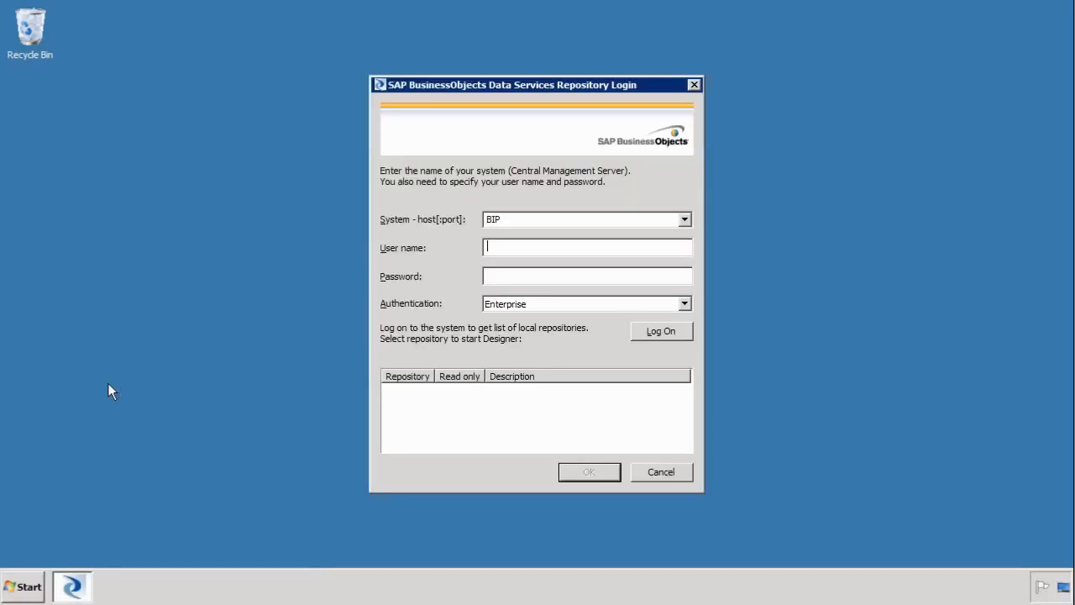
- Enter the repository password and log on to the local repository
type("studentpassword")
left_click(653, 332)
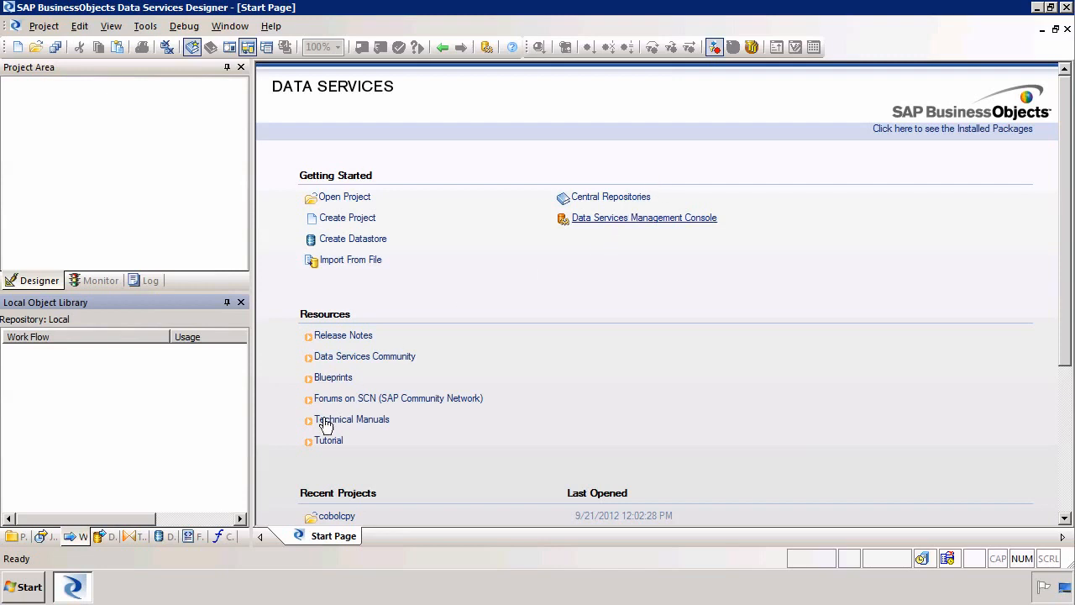
- Create a new flat file format under Flat Files in the Formats library
left_click(190, 537)
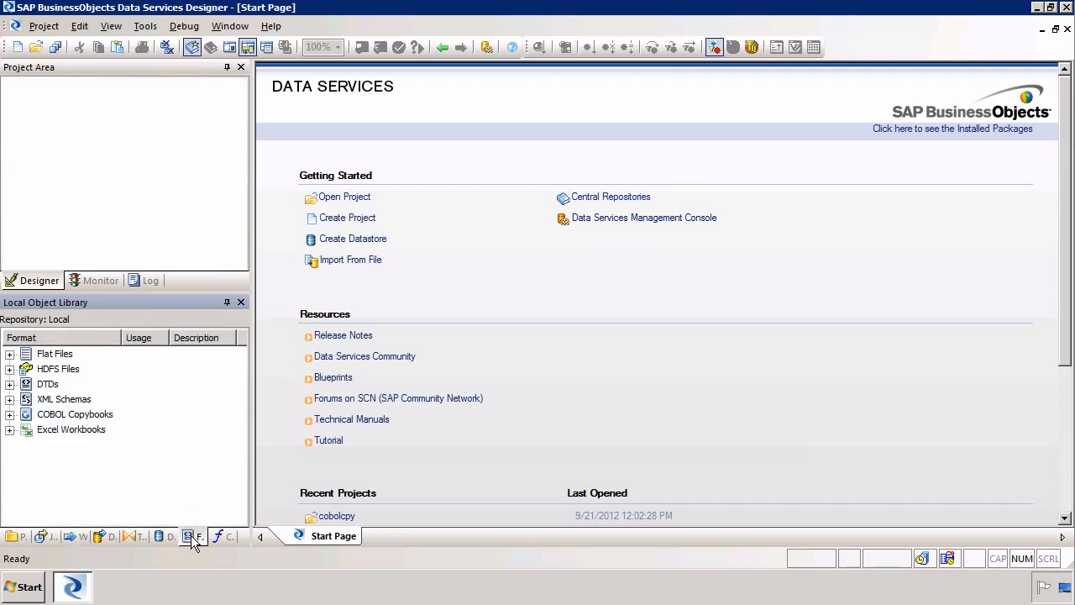
right_click(50, 357)
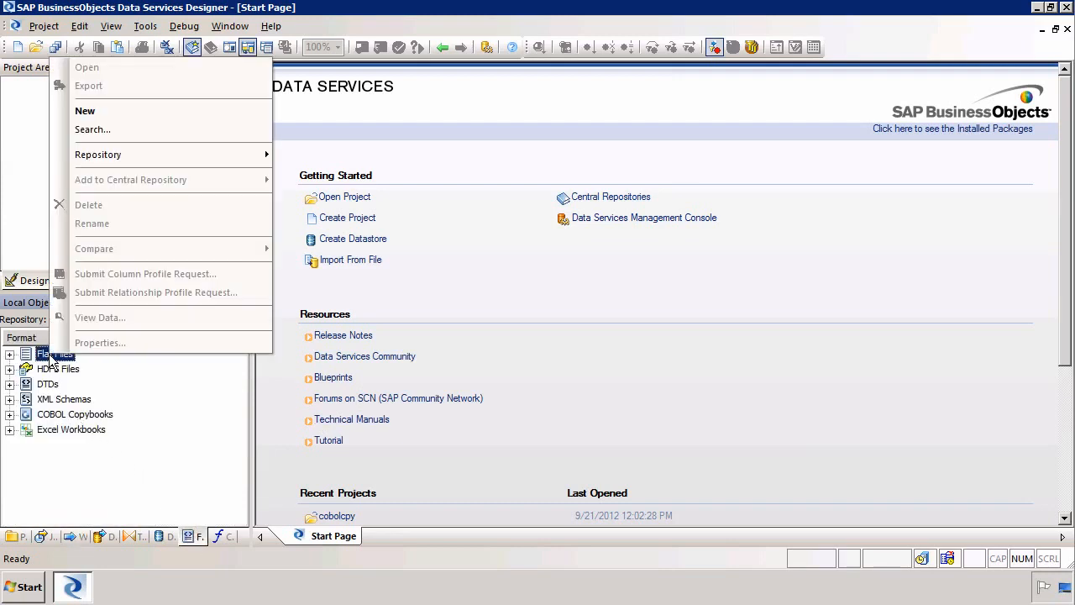
left_click(172, 110)
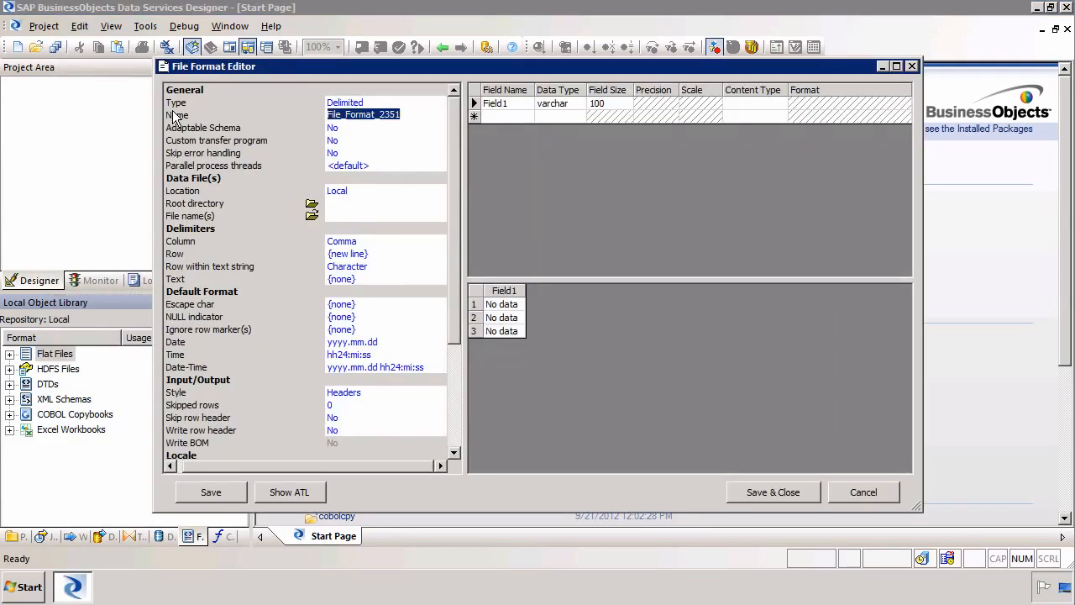
- Name the format stsacquired and take its schema from STS_Acquired.csv, overwriting the old schema
type("stsacquire")
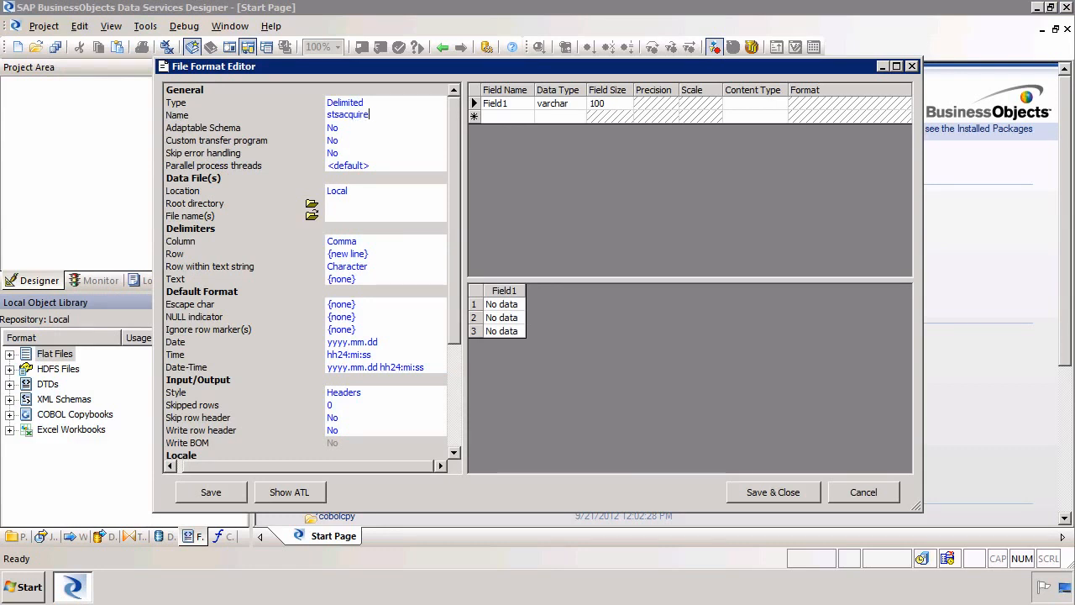
type("d")
left_click(312, 216)
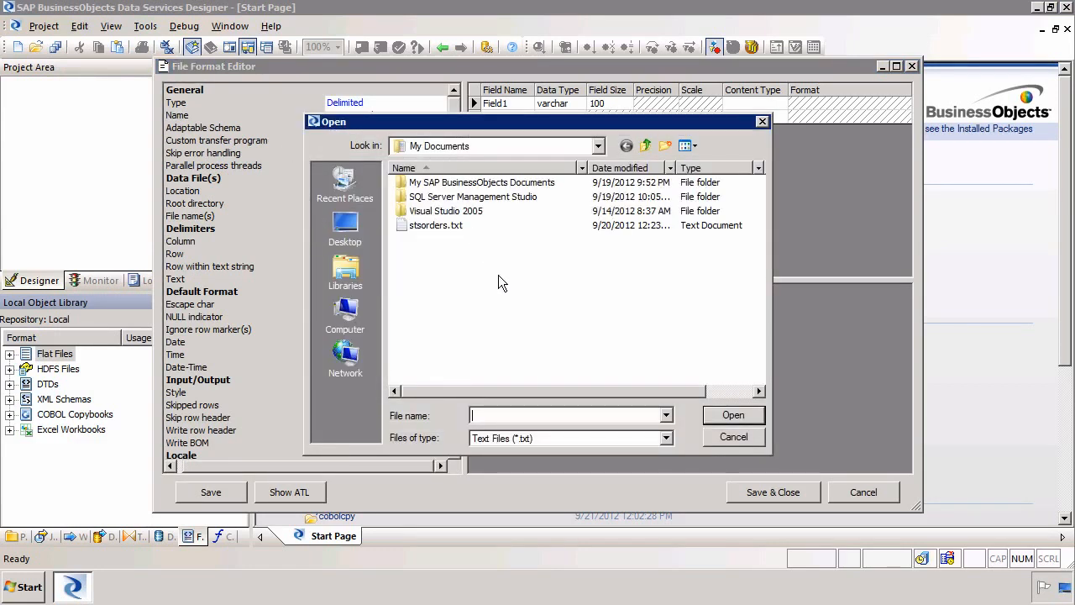
left_click(666, 438)
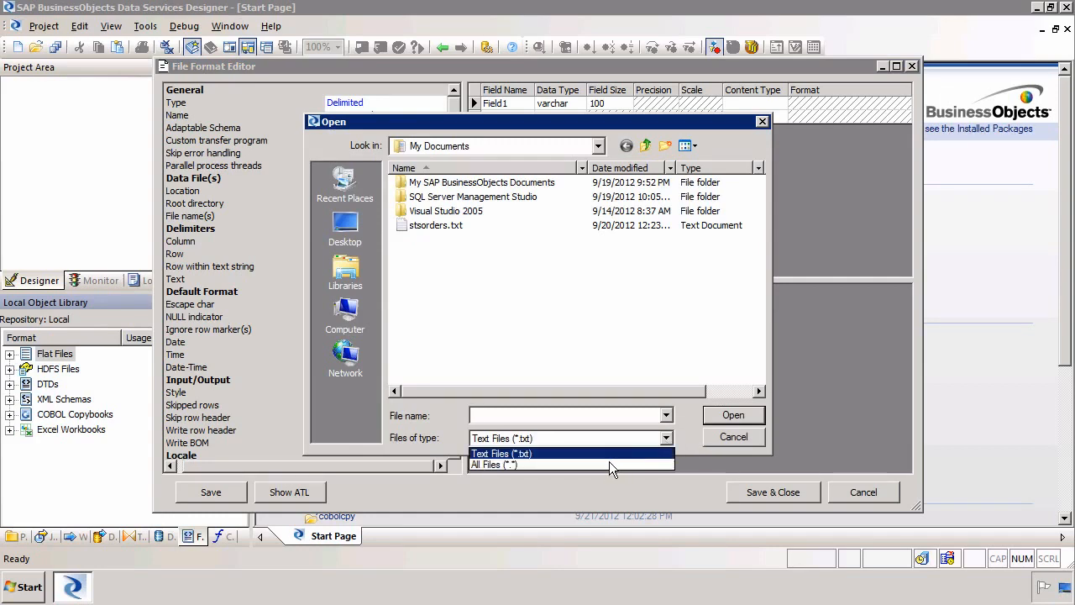
left_click(605, 464)
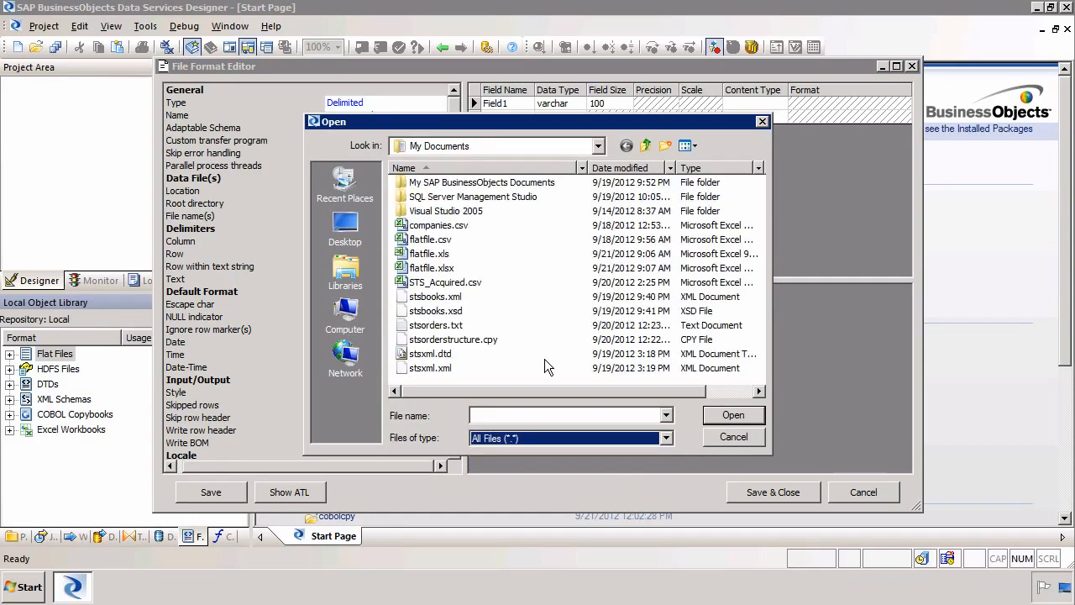
double_click(445, 282)
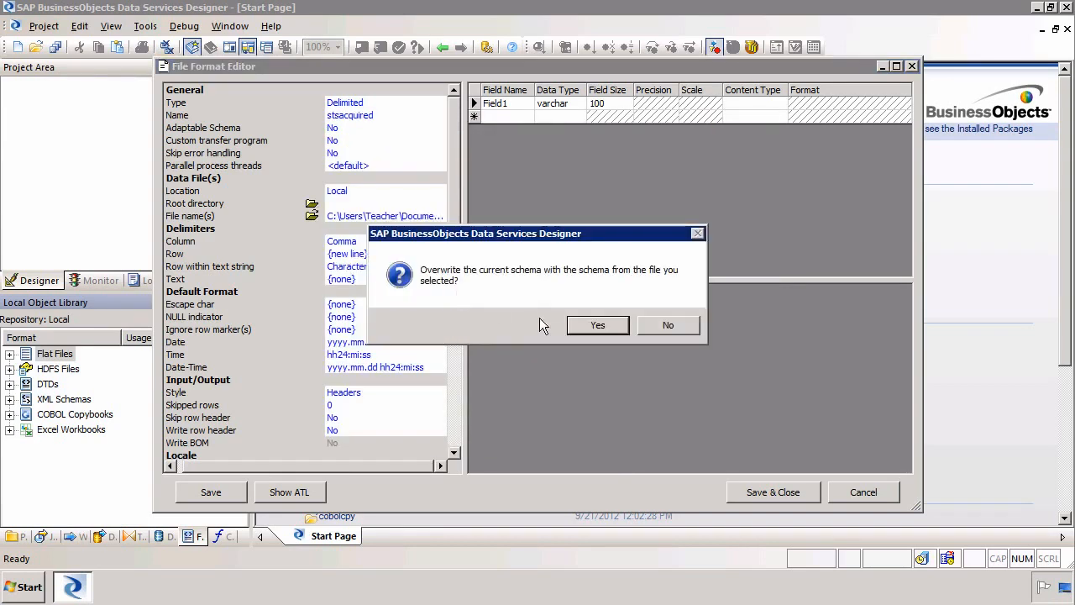
left_click(576, 330)
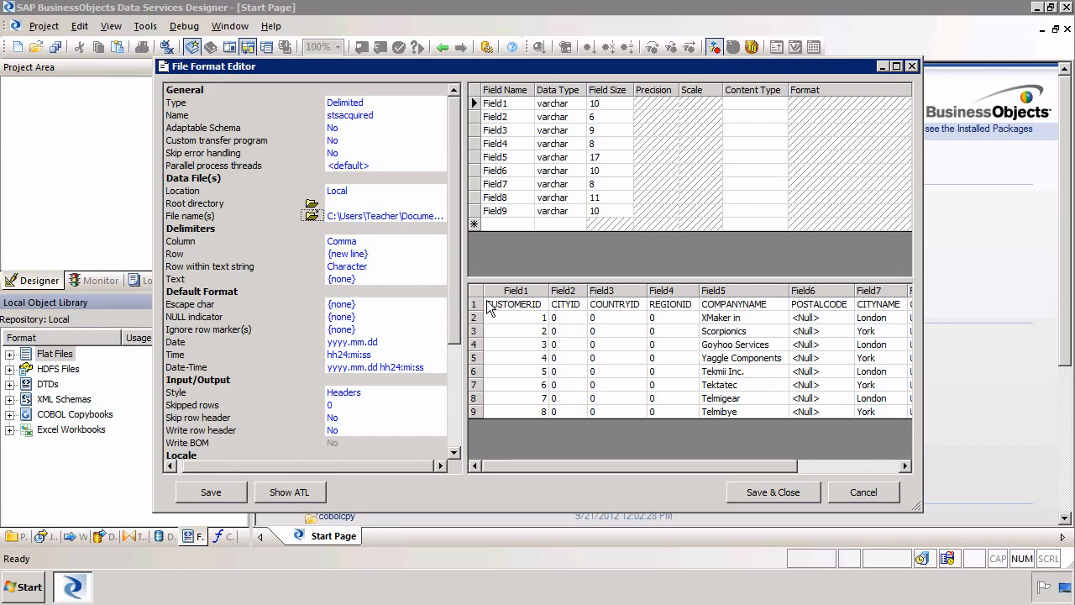
- Set Skip row header to Yes so fields use header names, then save and close stsacquired
left_click(383, 418)
left_click(375, 431)
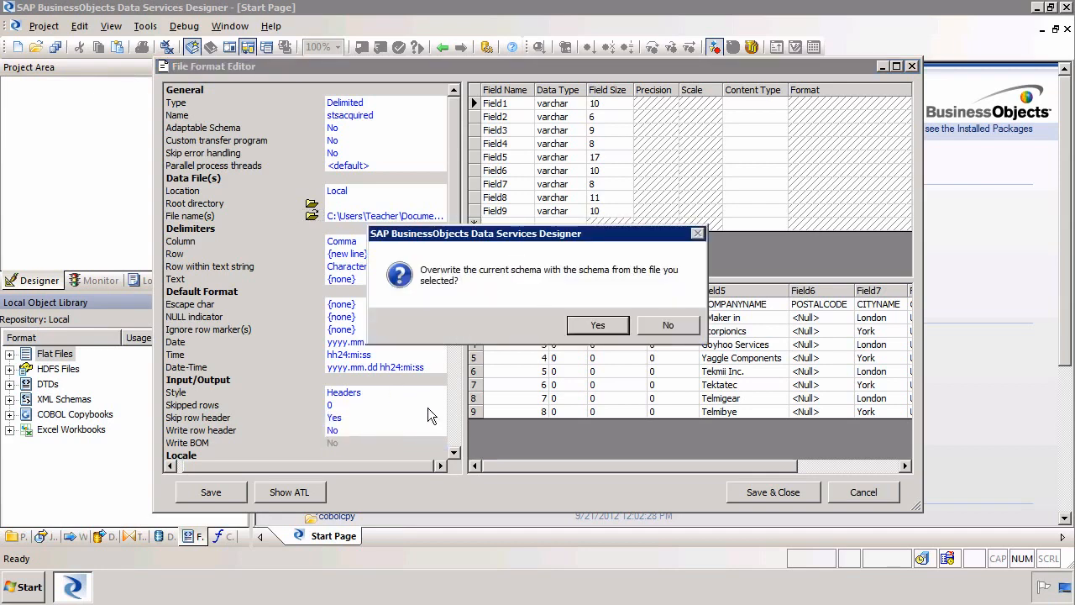
left_click(608, 326)
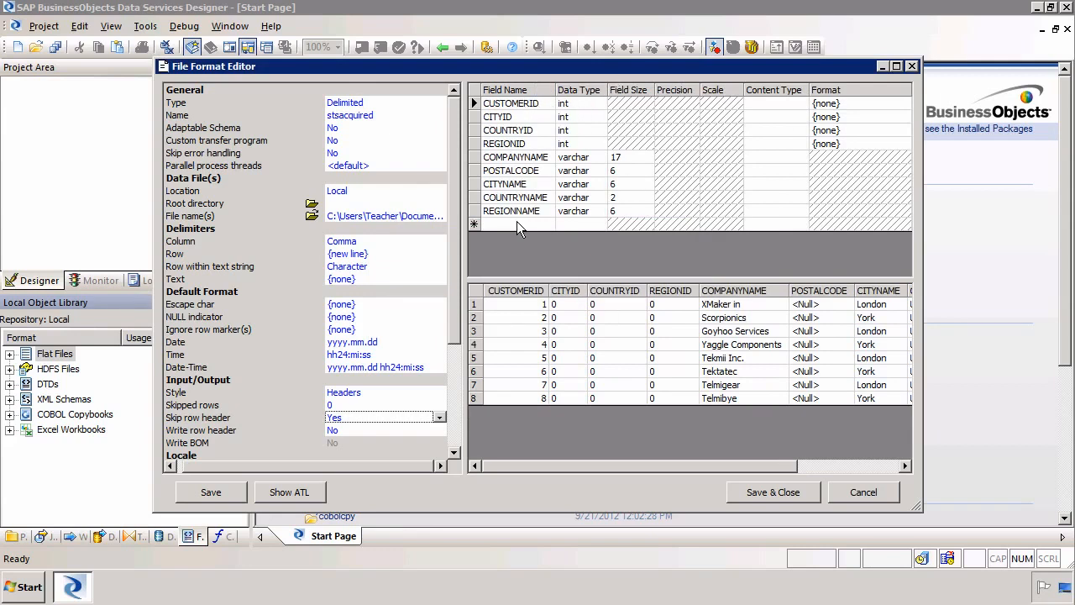
left_click(817, 467)
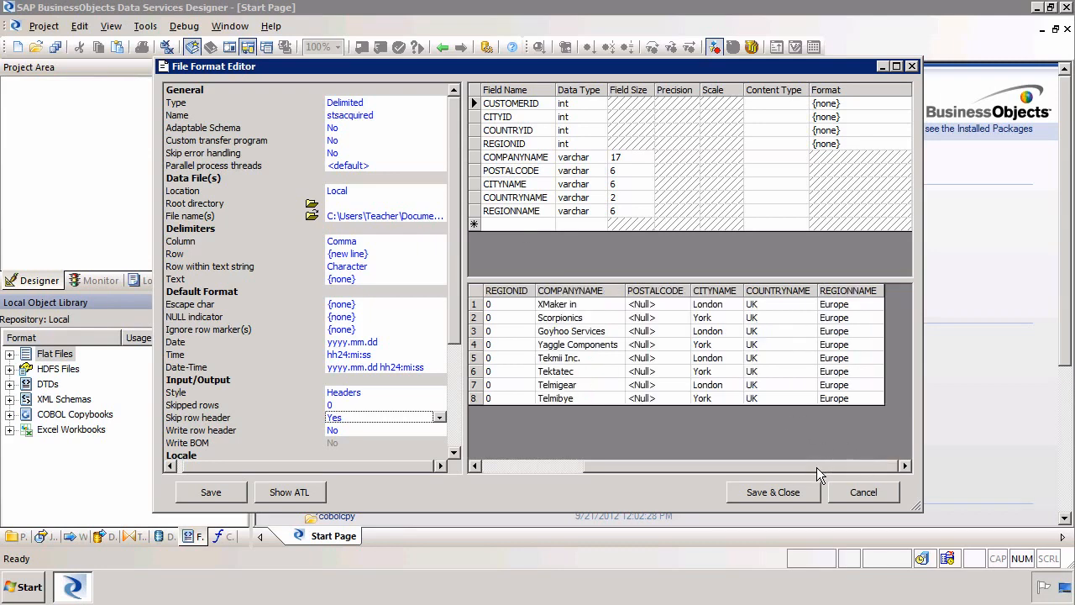
left_click(604, 467)
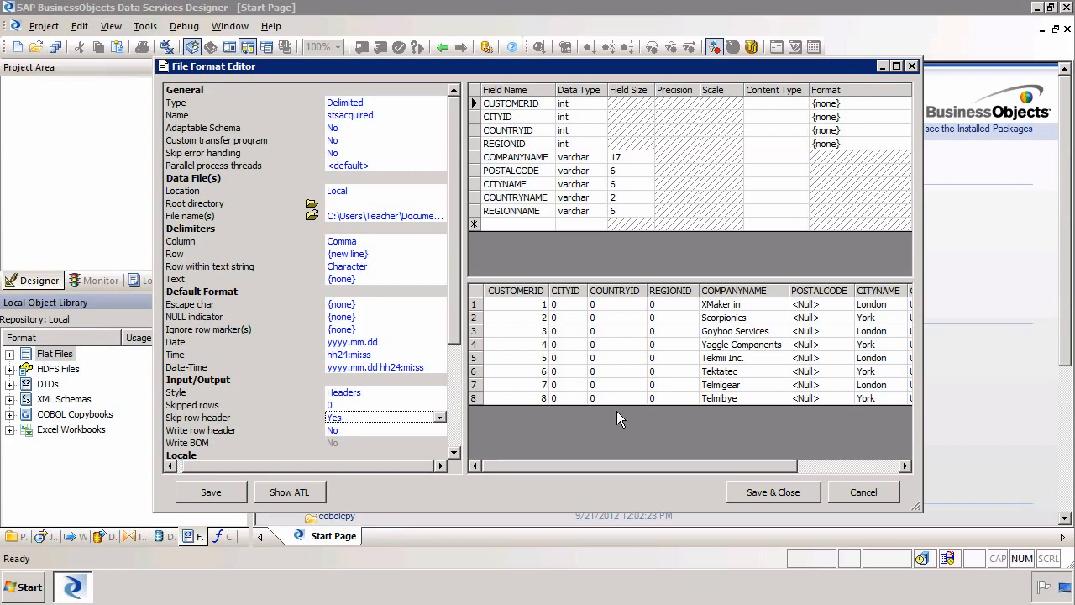
left_click(800, 491)
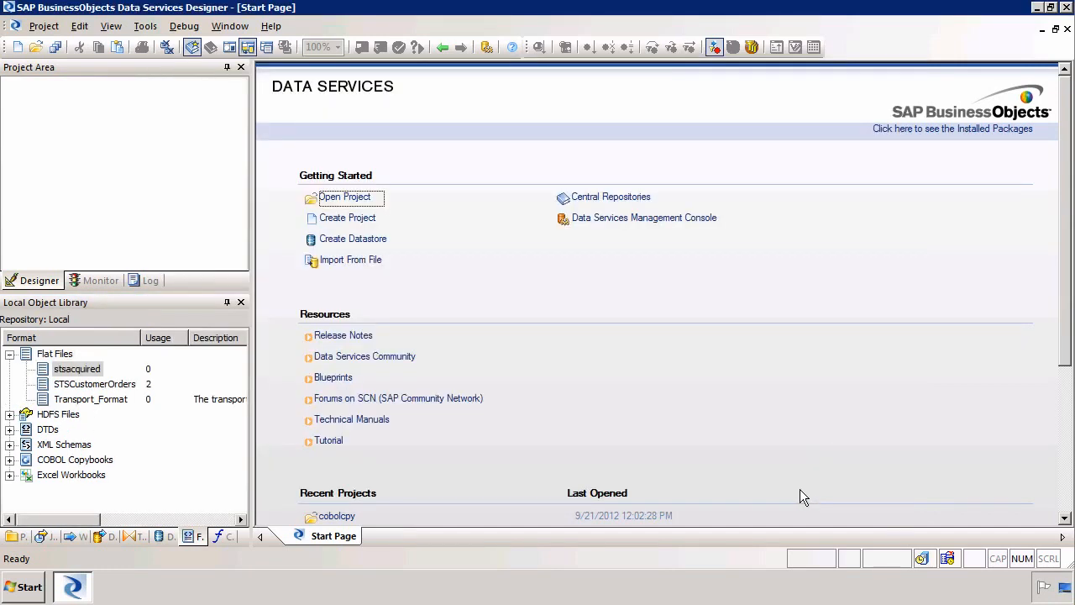
- Create project merge containing a batch job named merge
left_click(20, 48)
type("merge")
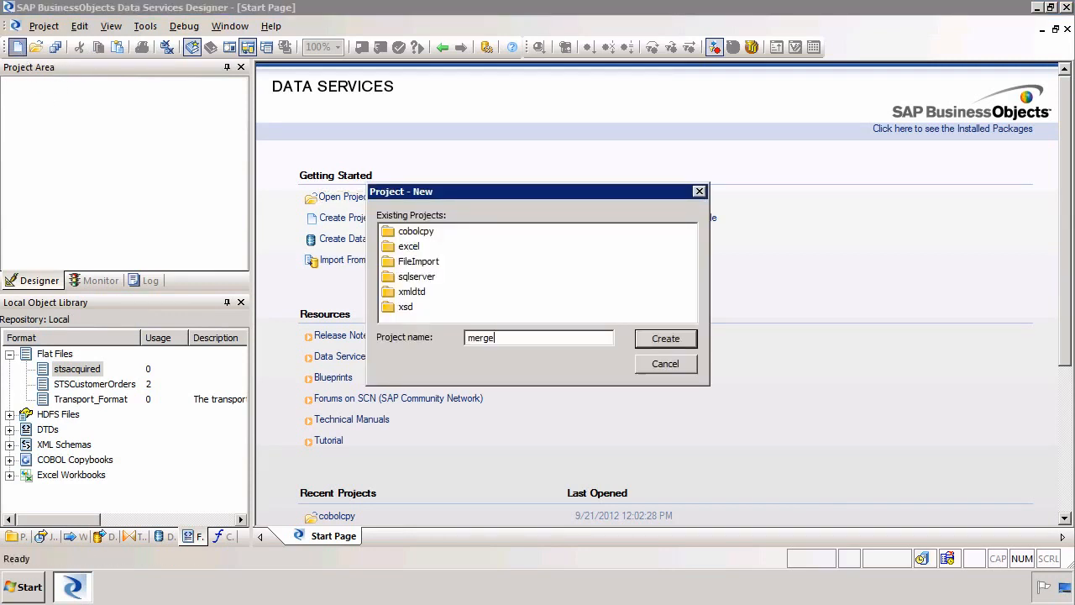
key("Return")
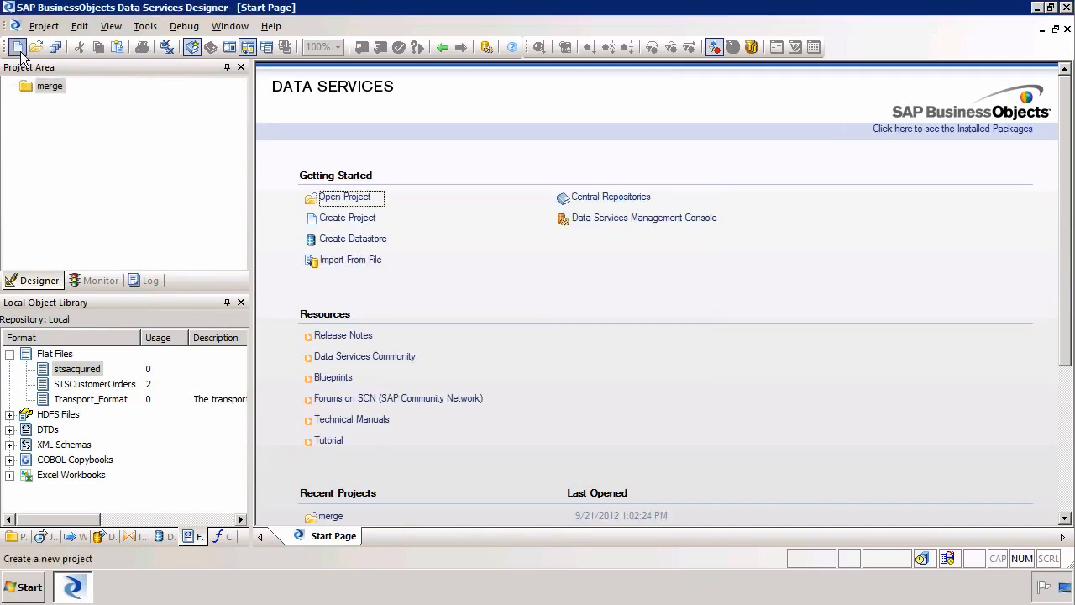
right_click(51, 126)
left_click(116, 138)
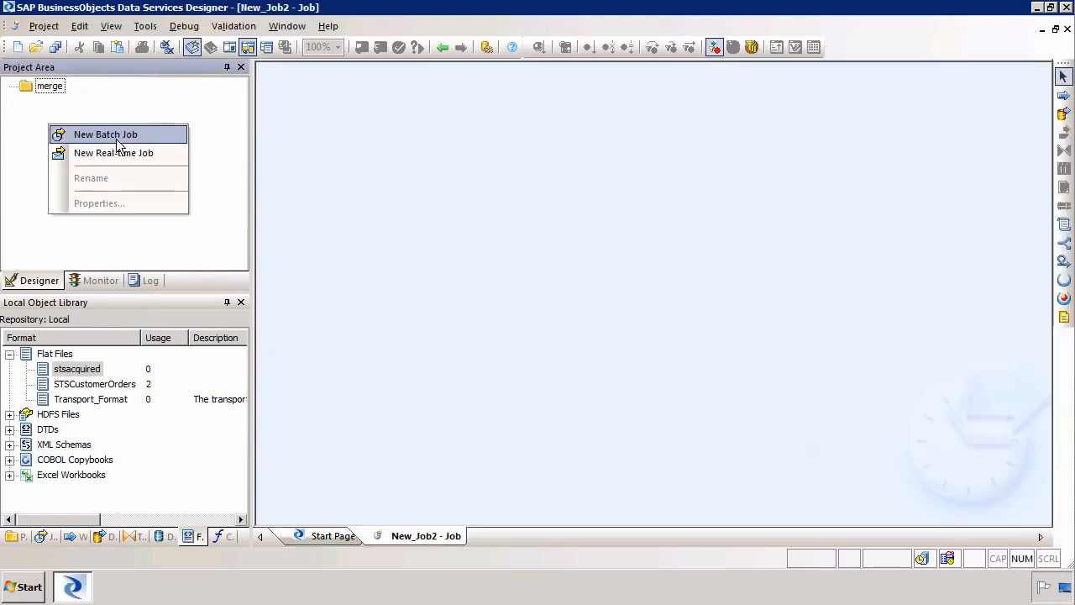
type("merge")
key("Return")
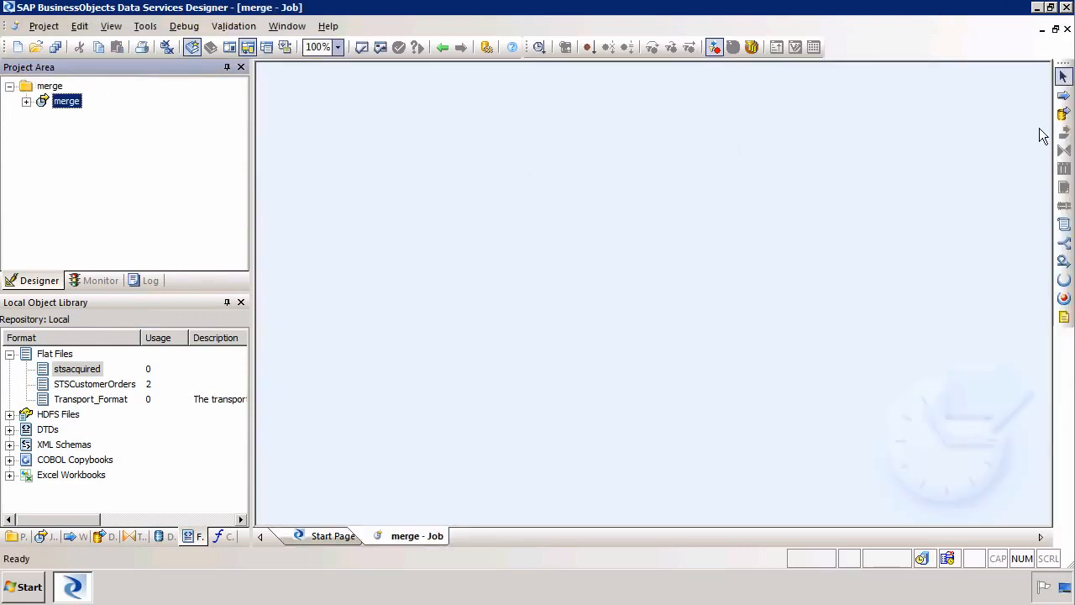
- Add a data flow named merge to the job and open it
left_click(1063, 113)
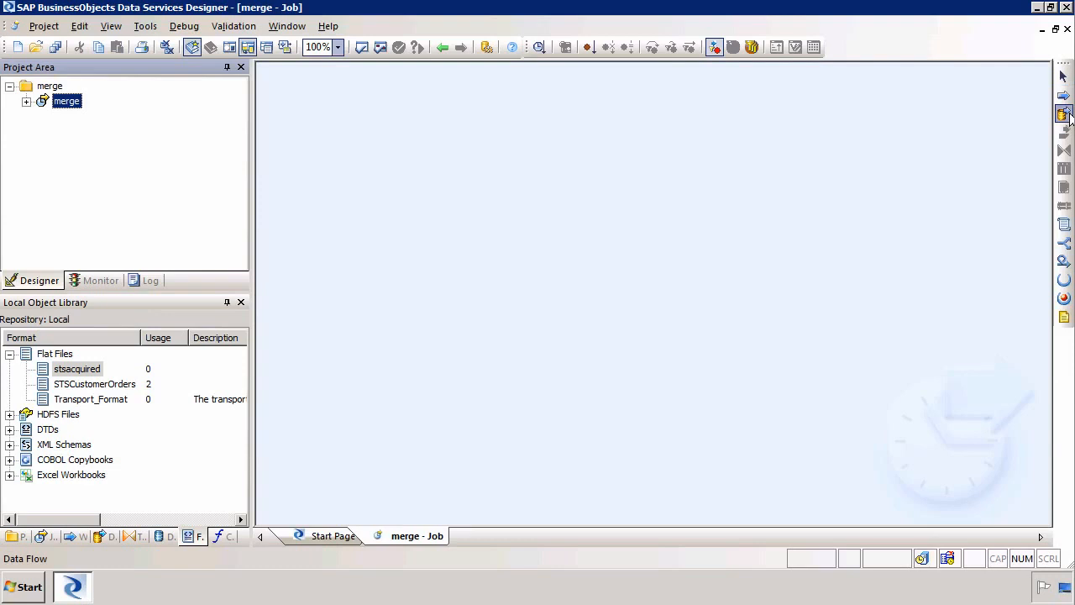
left_click(392, 180)
type("merge")
key("Return")
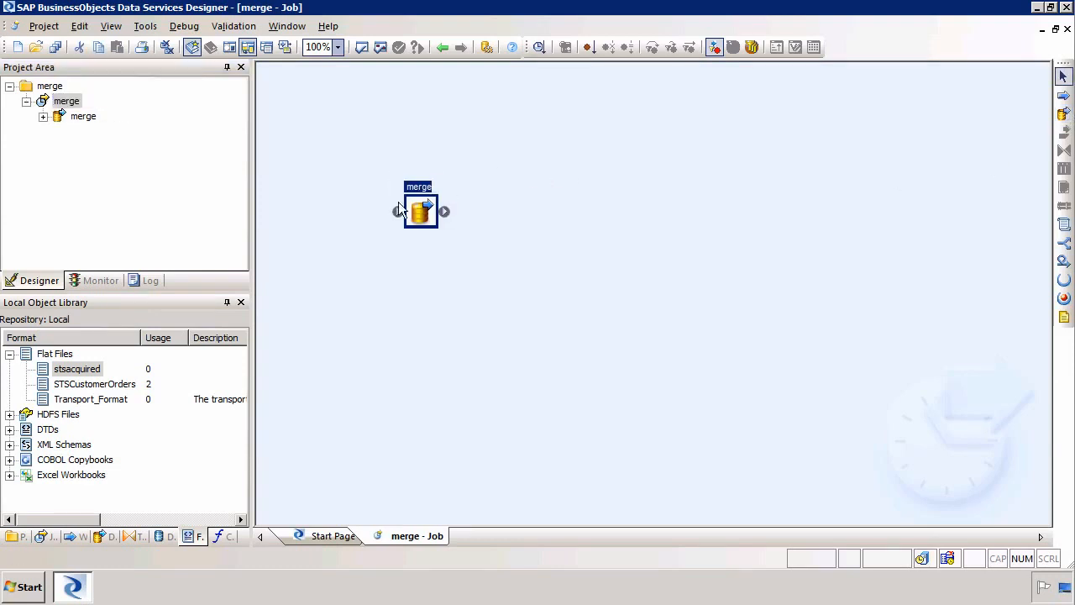
double_click(421, 217)
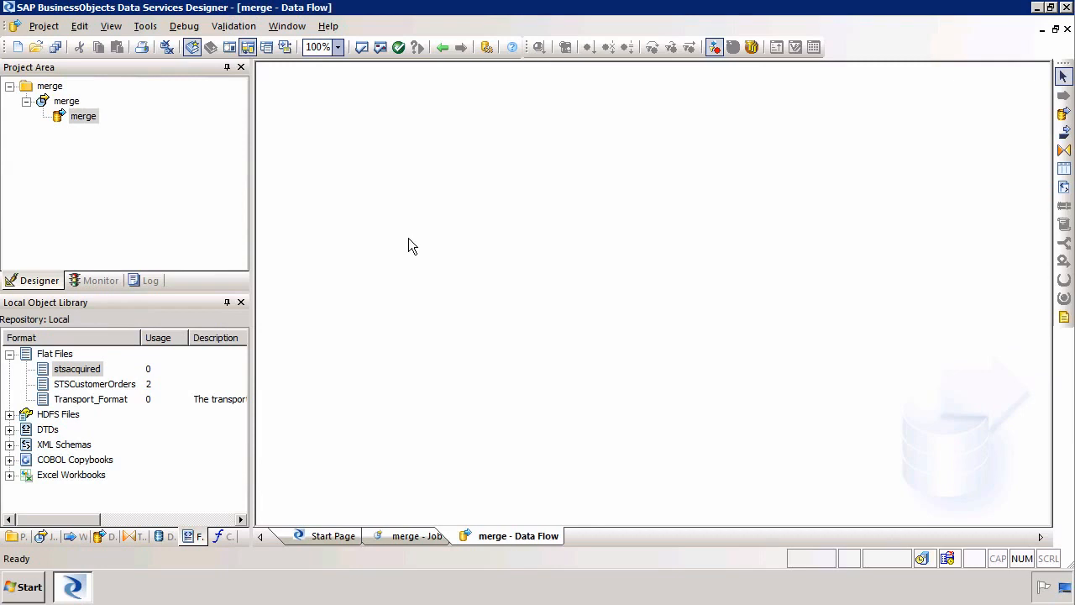
- Add the HANA table DIMCUSTOMER to the merge data flow as a source
left_click(162, 535)
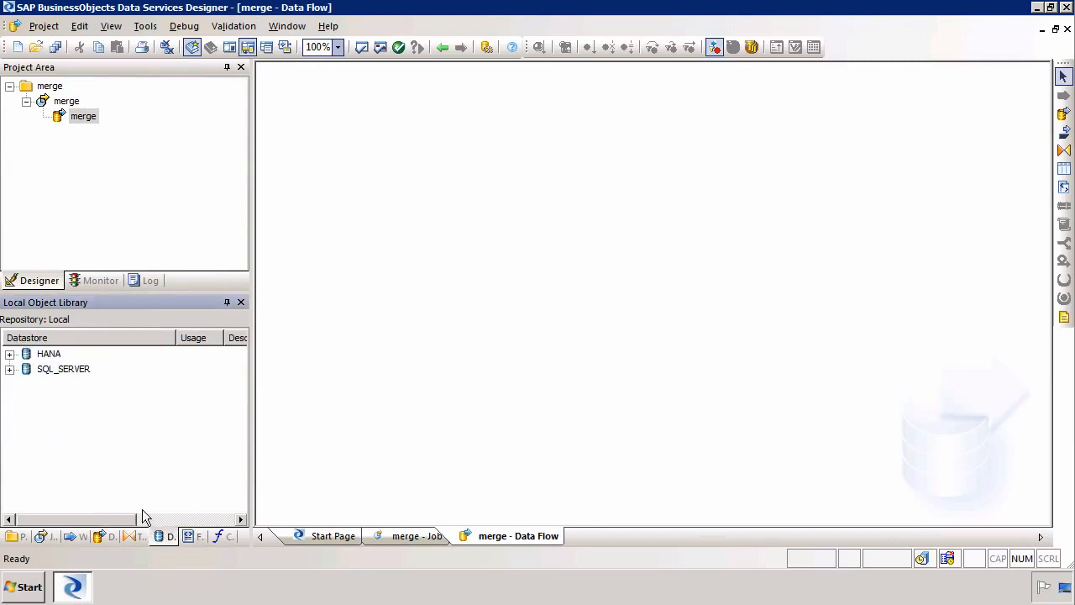
left_click(9, 353)
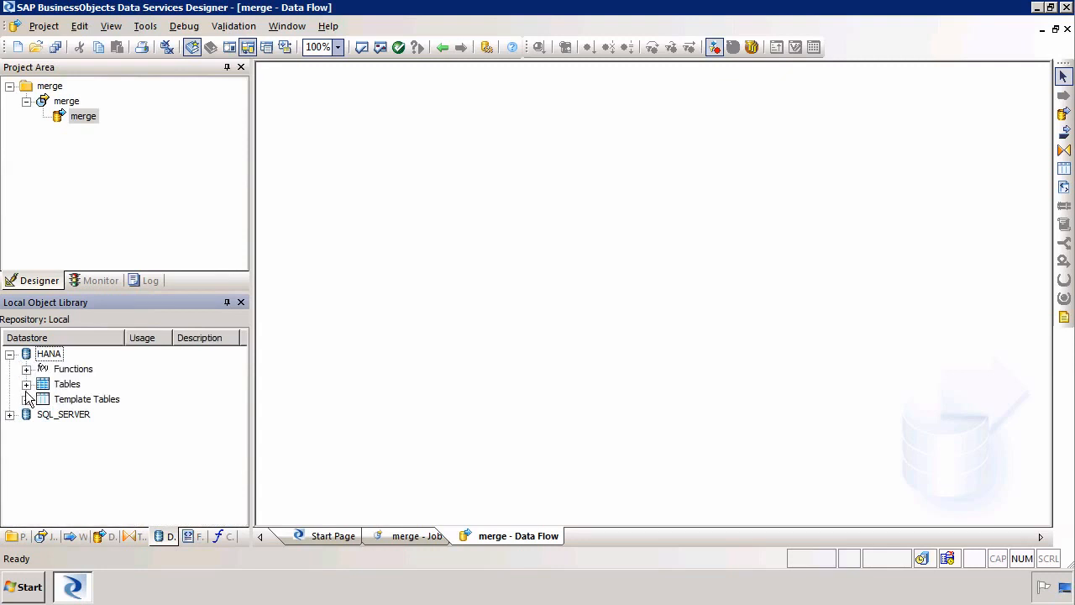
left_click(26, 384)
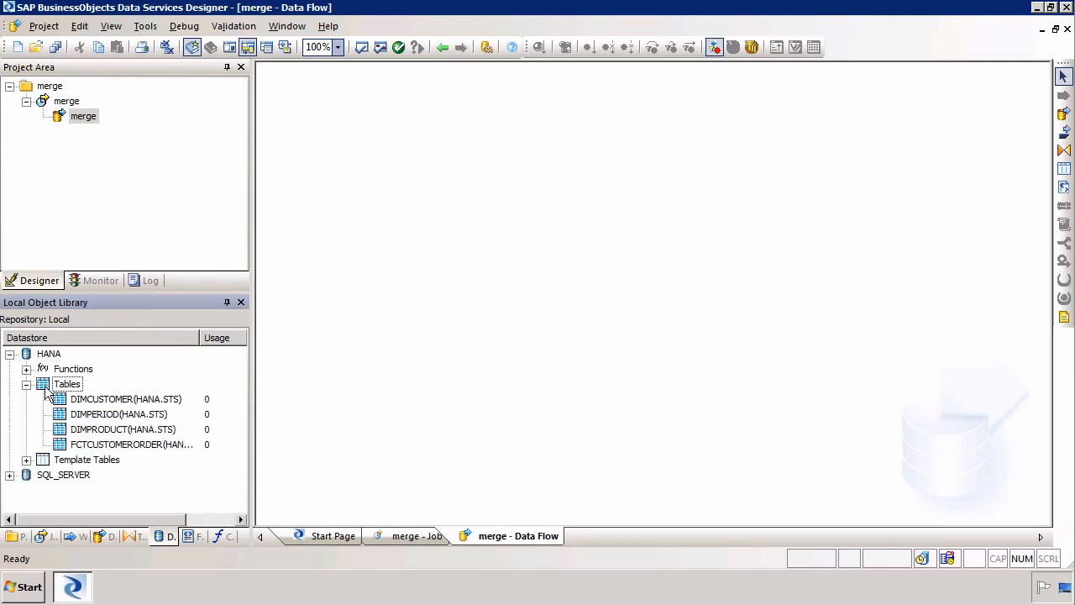
left_click(101, 401)
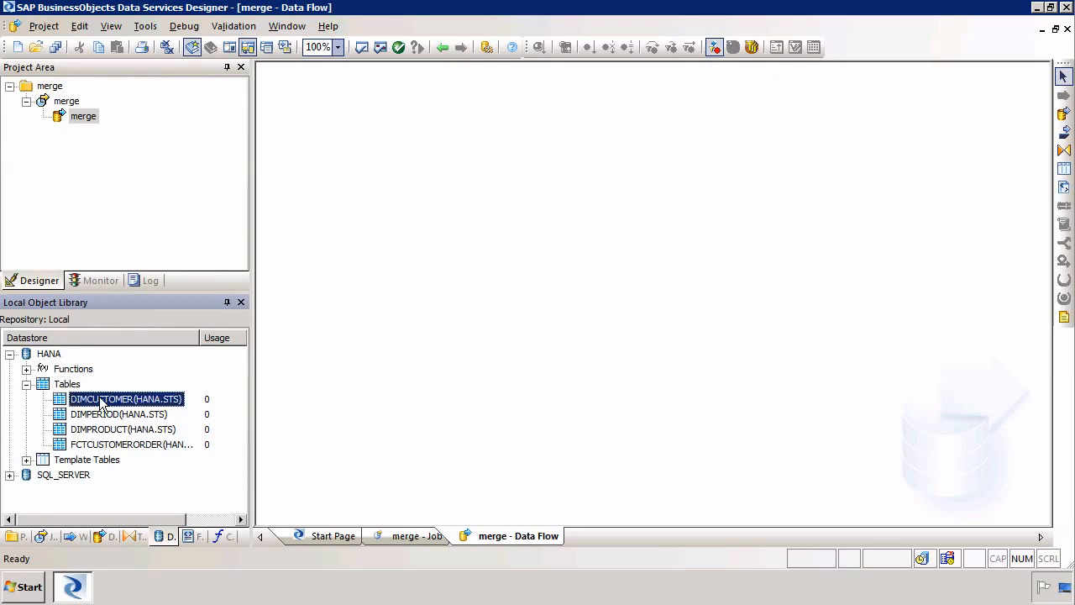
left_click_drag(101, 403, 380, 148)
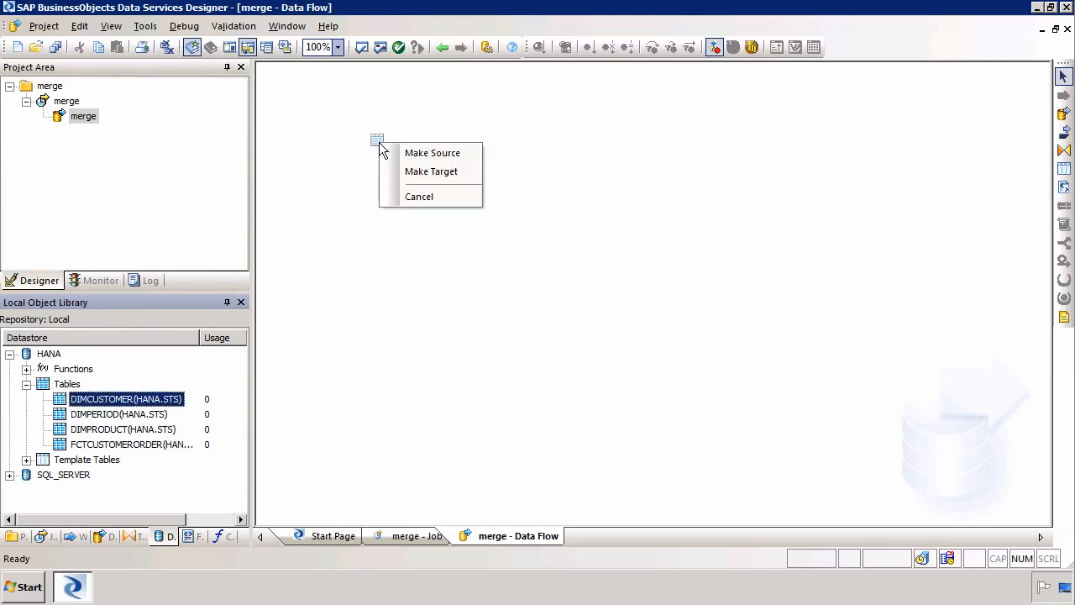
left_click(409, 153)
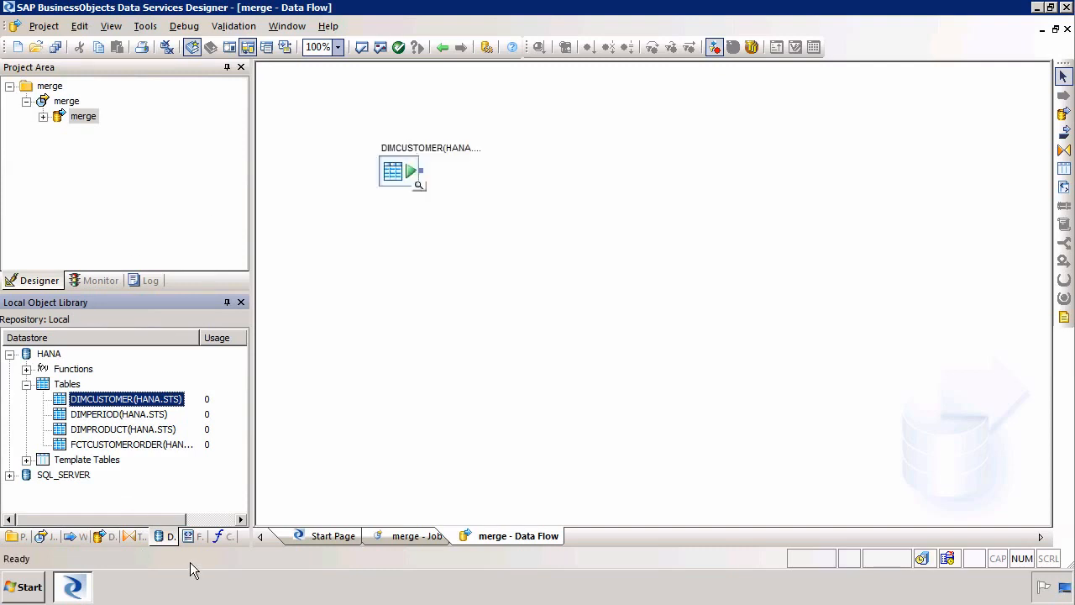
left_click(194, 537)
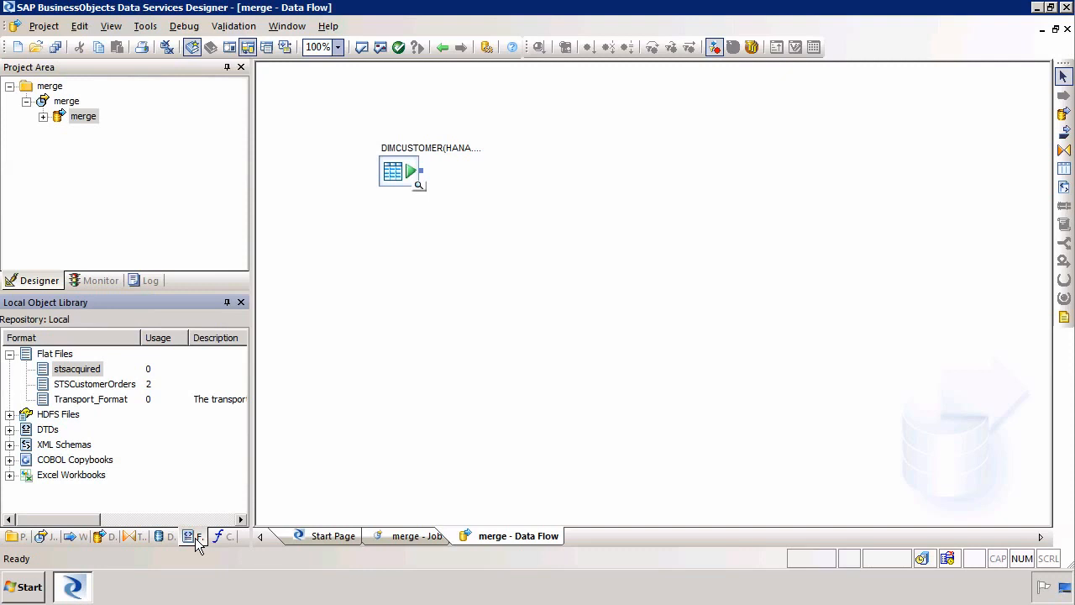
- Add the stsacquired flat file to the data flow as a second source
left_click(195, 537)
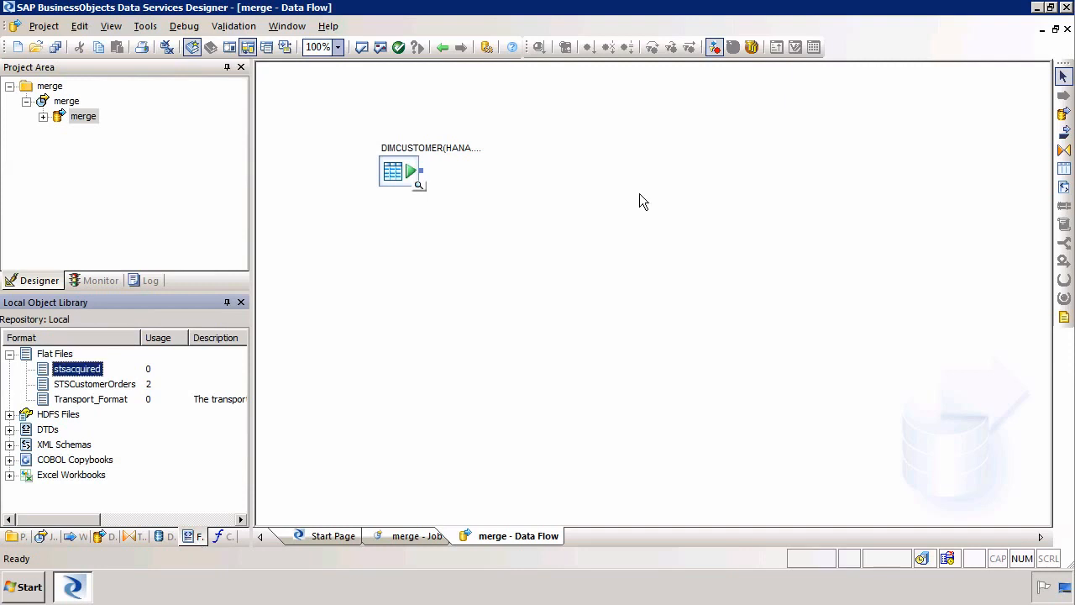
left_click(73, 385)
left_click(63, 371)
left_click_drag(61, 371, 377, 278)
left_click(422, 290)
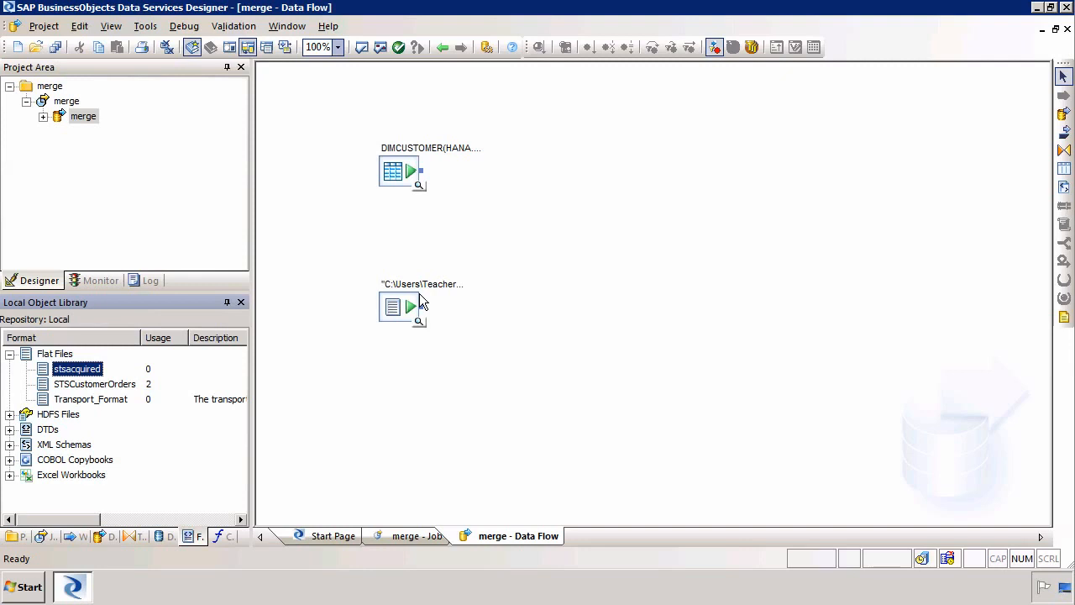
- Preview the stsacquired and DIMCUSTOMER data, then close both previews
left_click(419, 325)
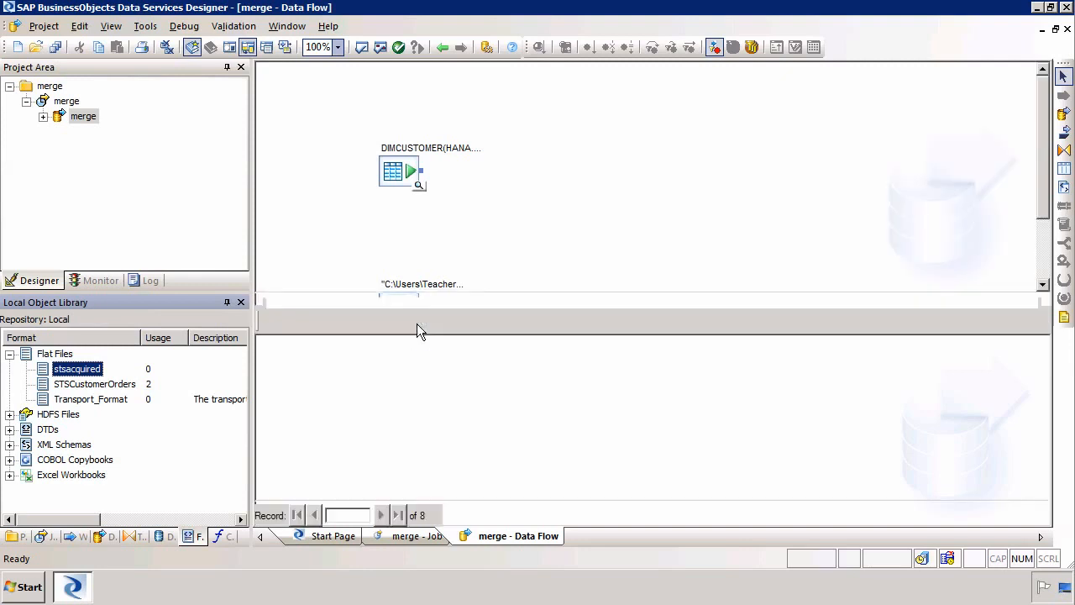
left_click(416, 323)
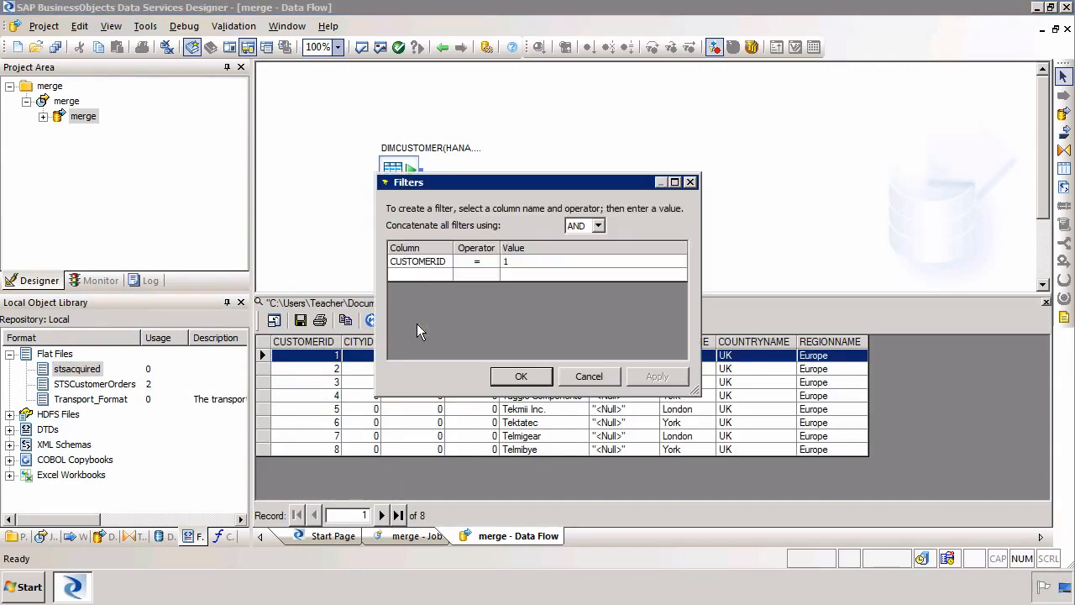
left_click(589, 375)
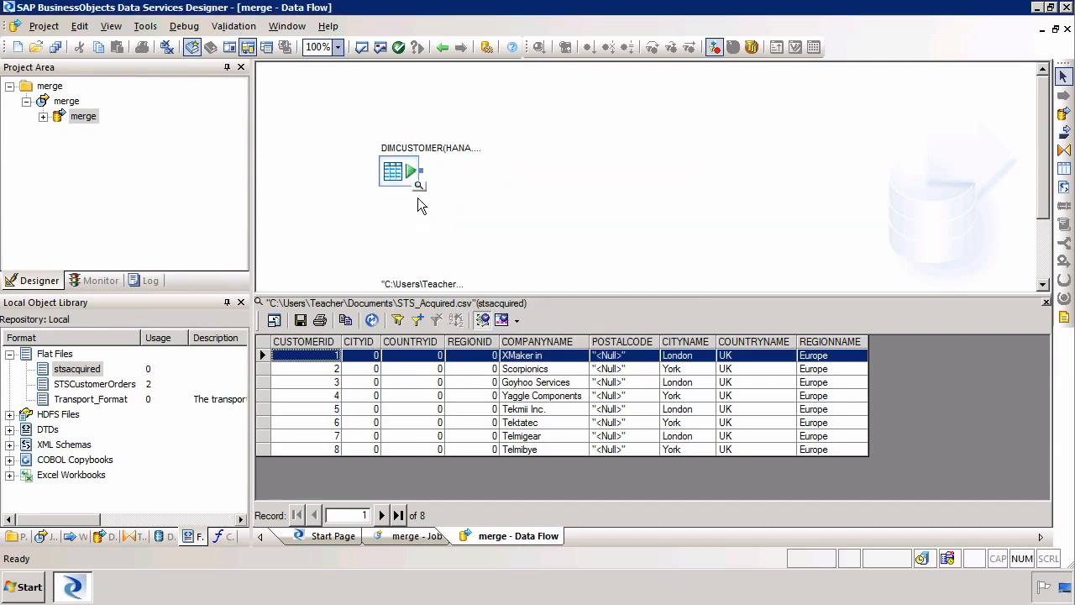
left_click(421, 193)
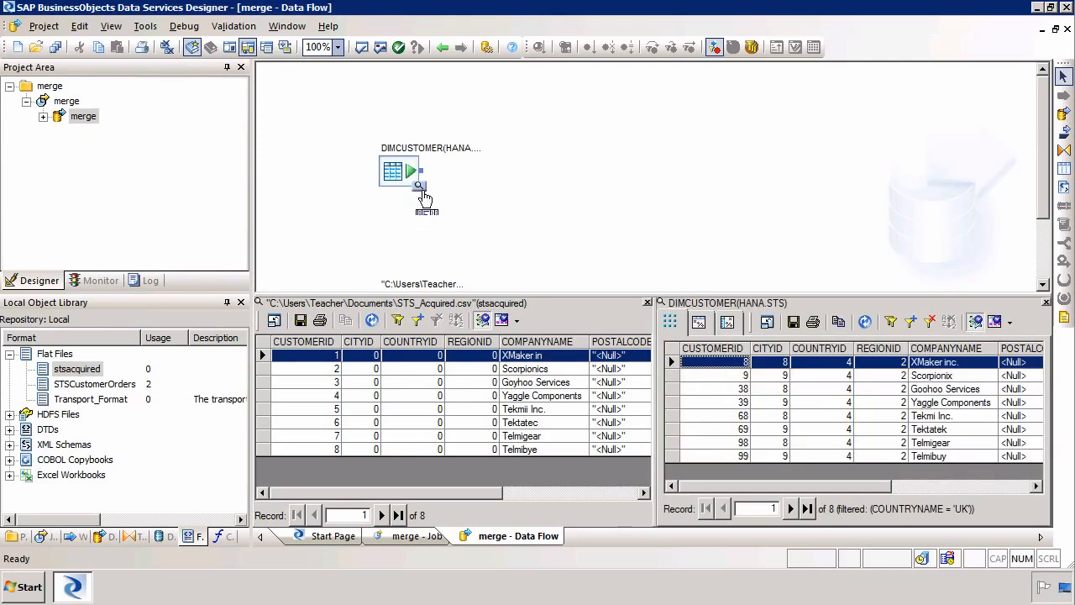
left_click(421, 193)
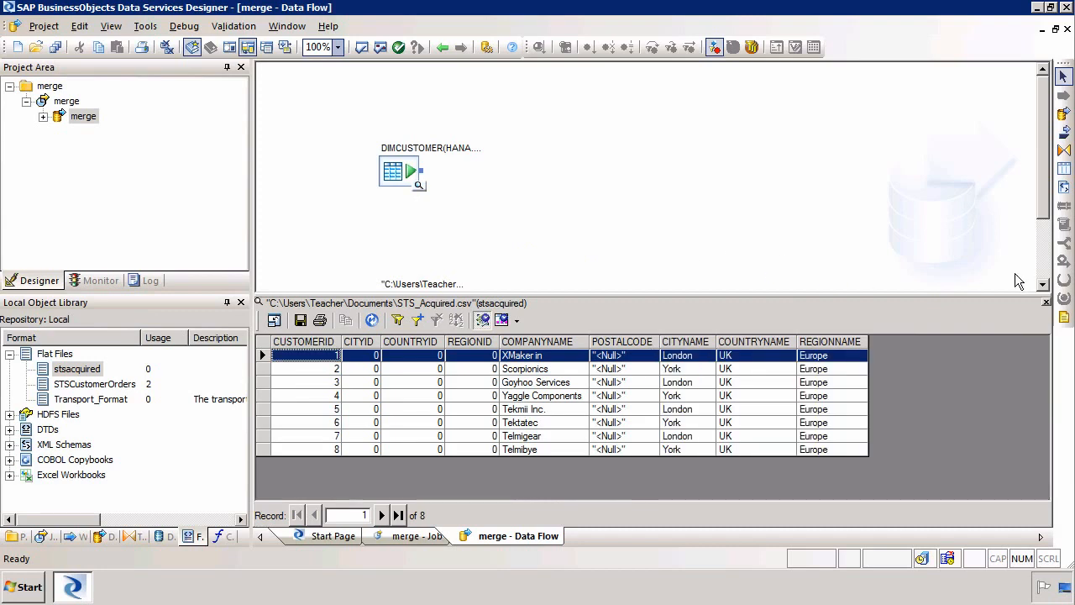
left_click(1046, 303)
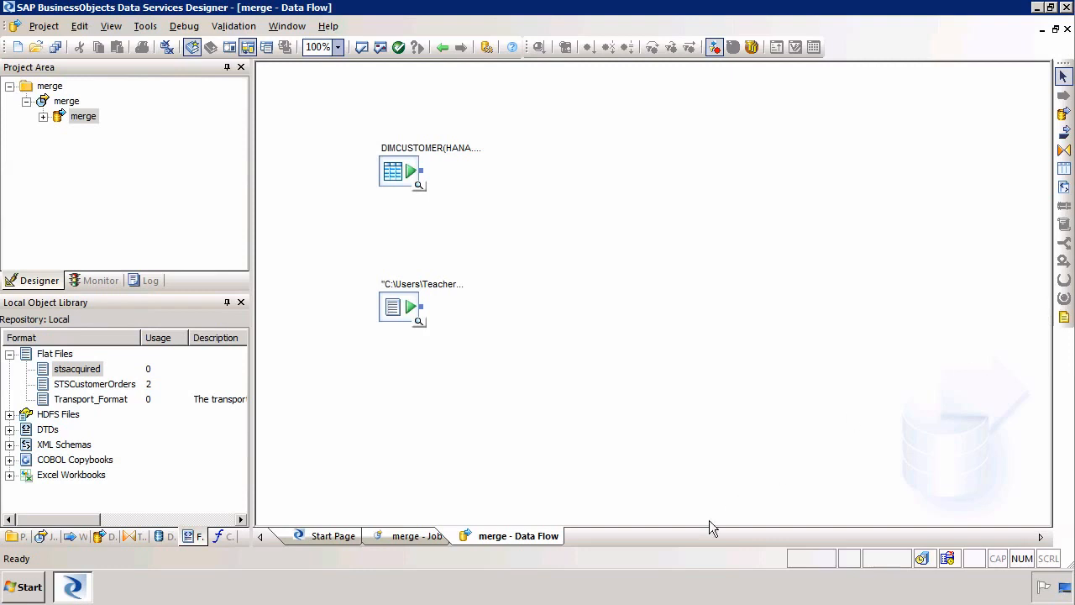
- Add a Merge transform from the Platform transforms to the data flow
left_click(126, 537)
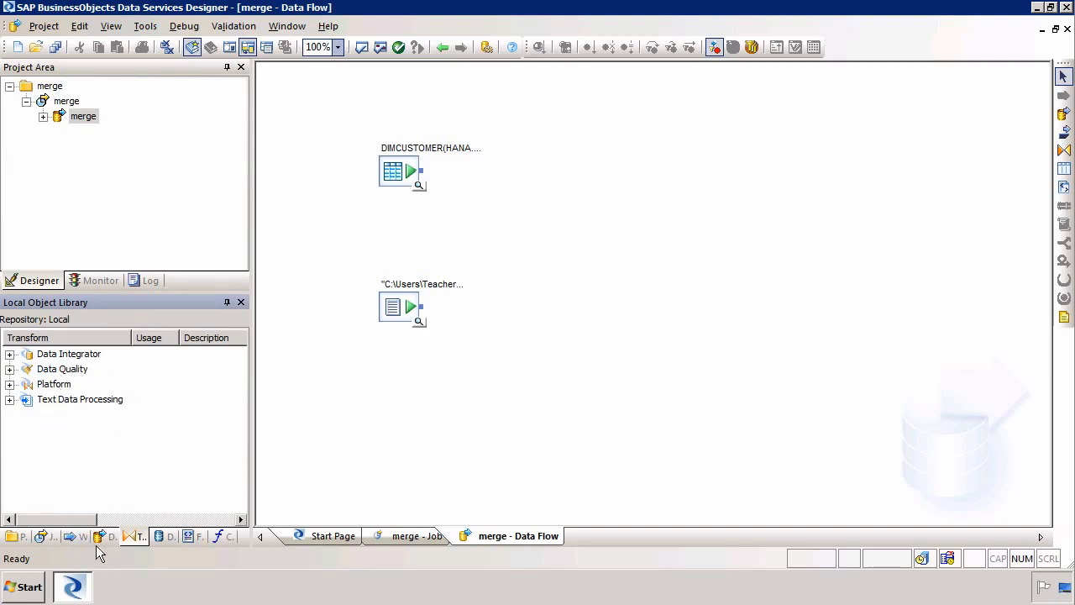
left_click(9, 385)
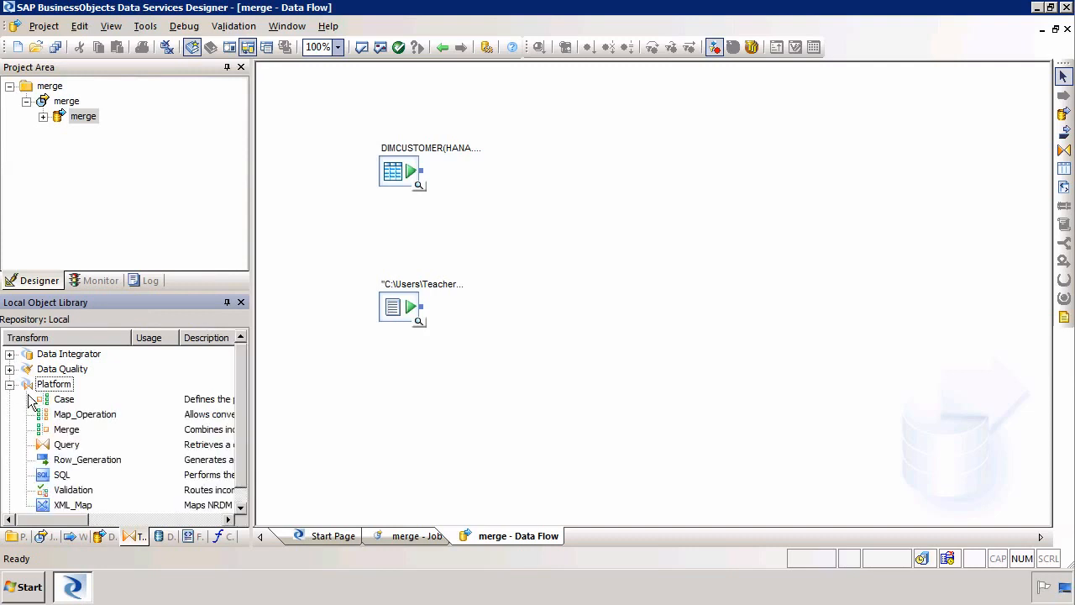
left_click(66, 430)
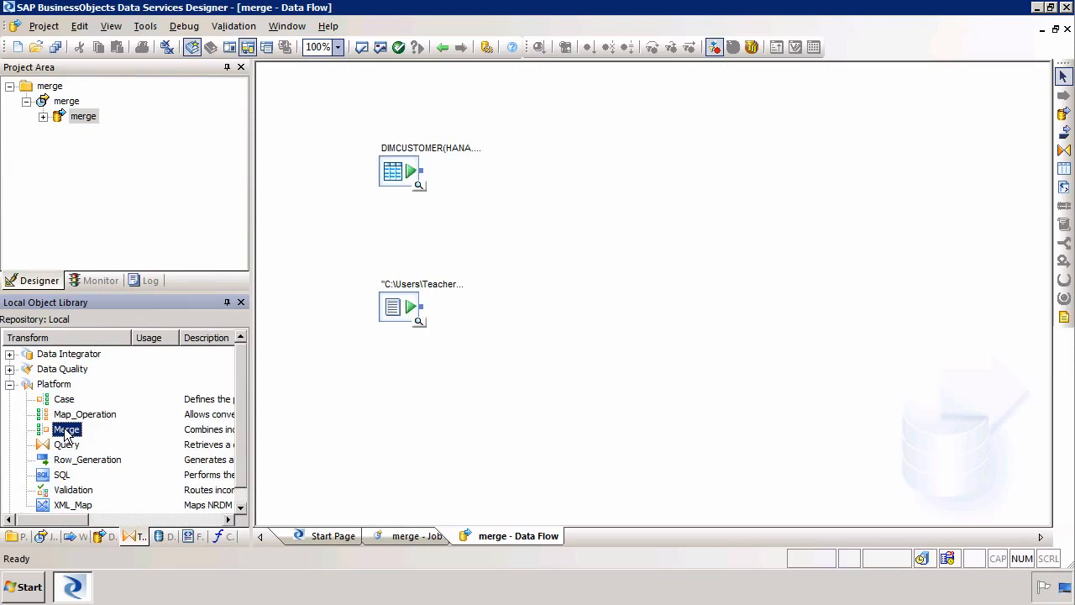
left_click_drag(66, 432, 542, 231)
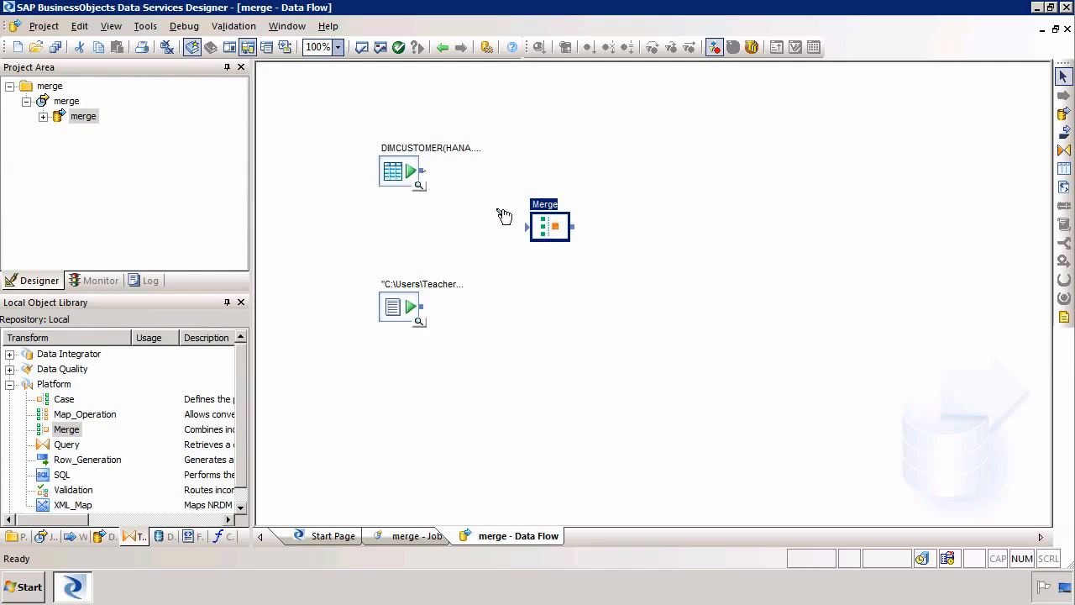
- Connect DIMCUSTOMER and the stsacquired source as inputs to the Merge
left_click_drag(504, 217, 526, 227)
left_click_drag(430, 313, 535, 240)
left_click(548, 296)
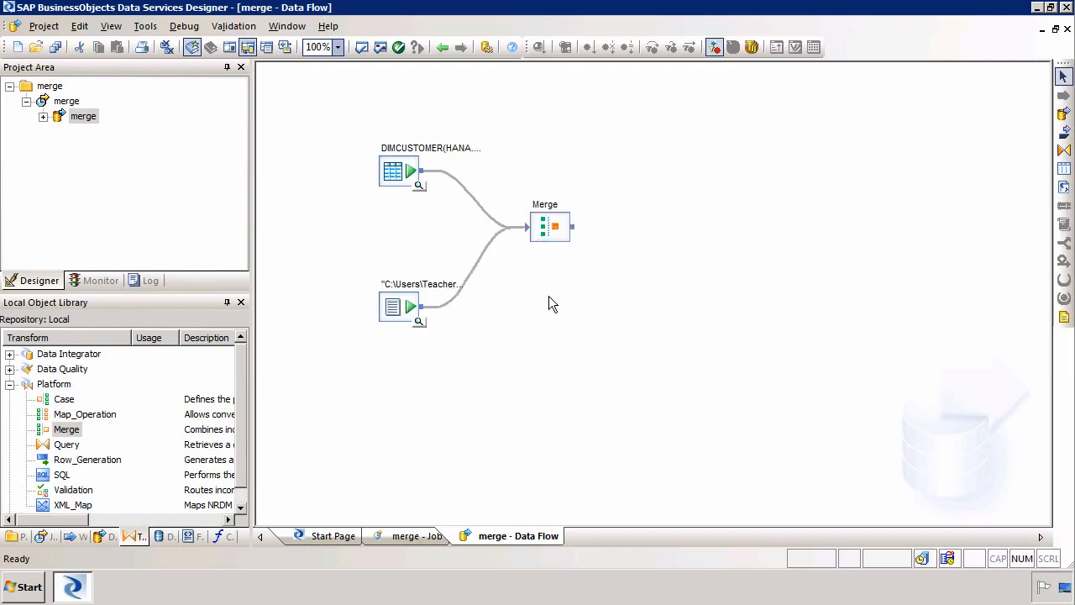
double_click(555, 225)
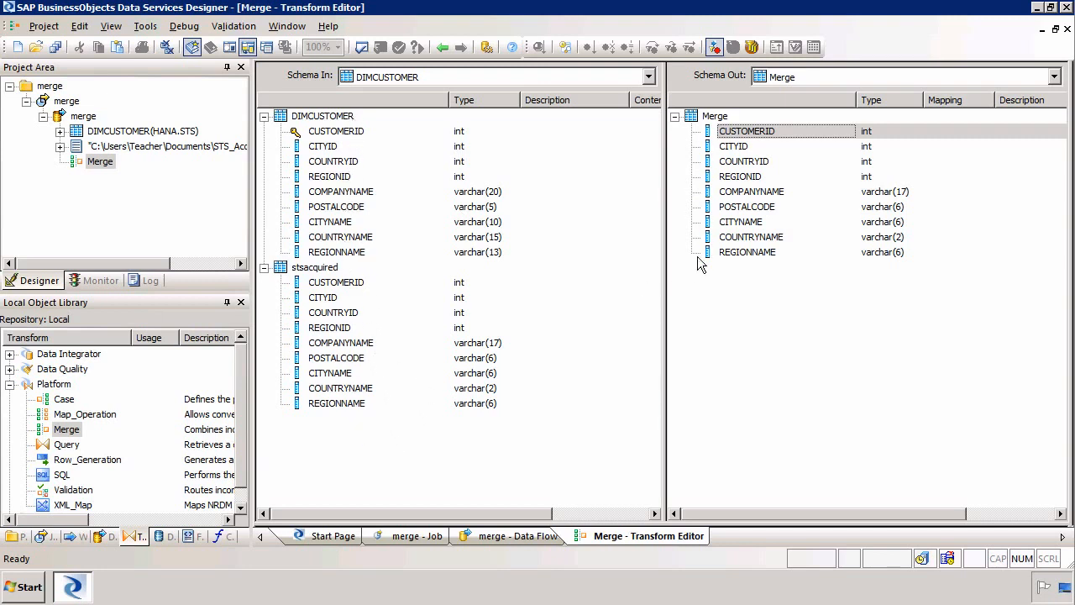
left_click(755, 194)
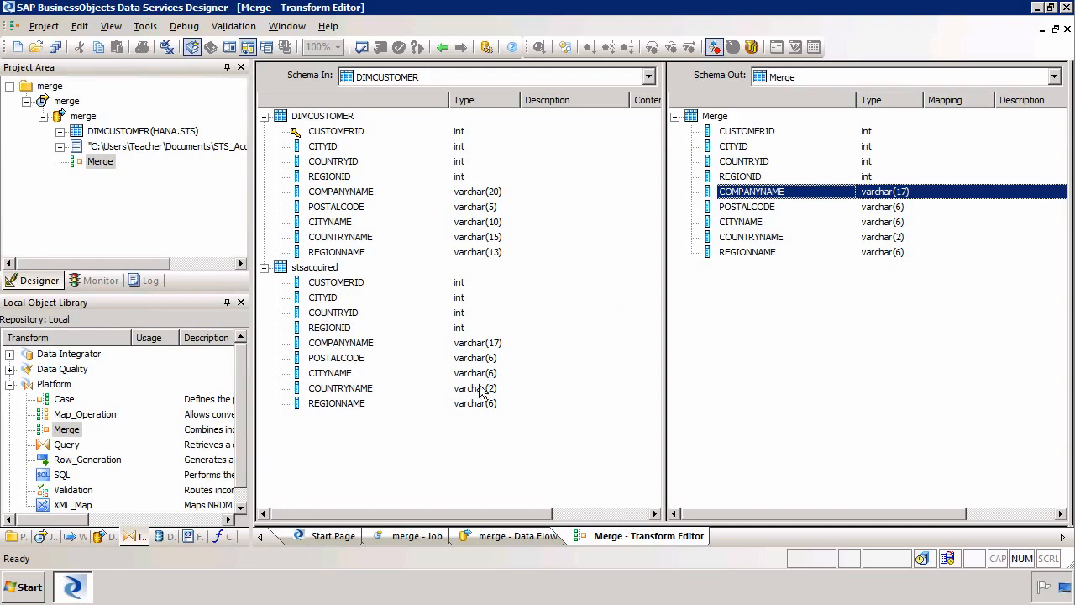
double_click(760, 197)
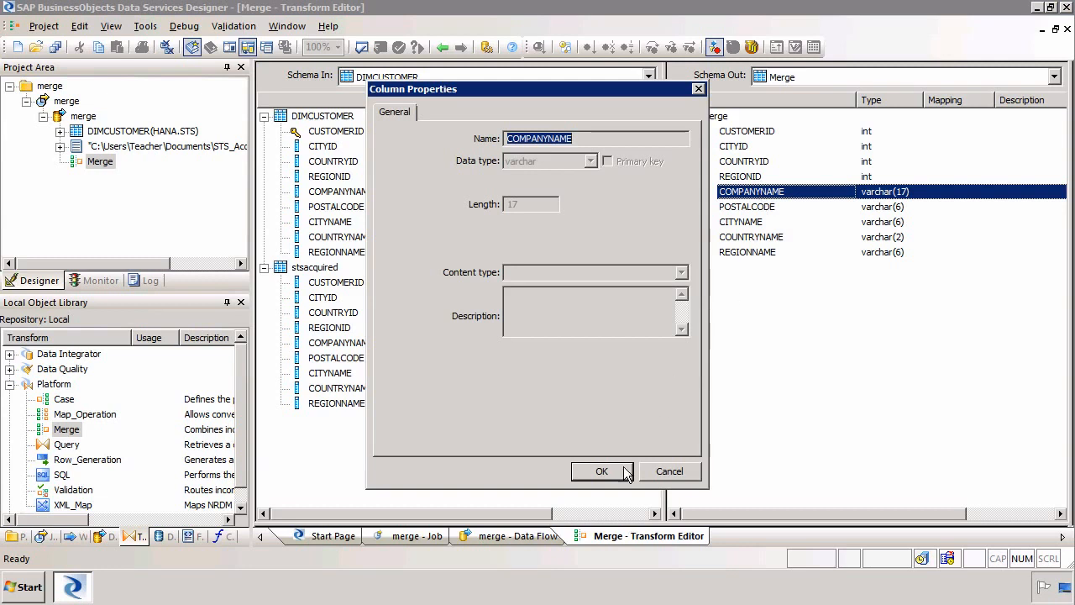
left_click(660, 475)
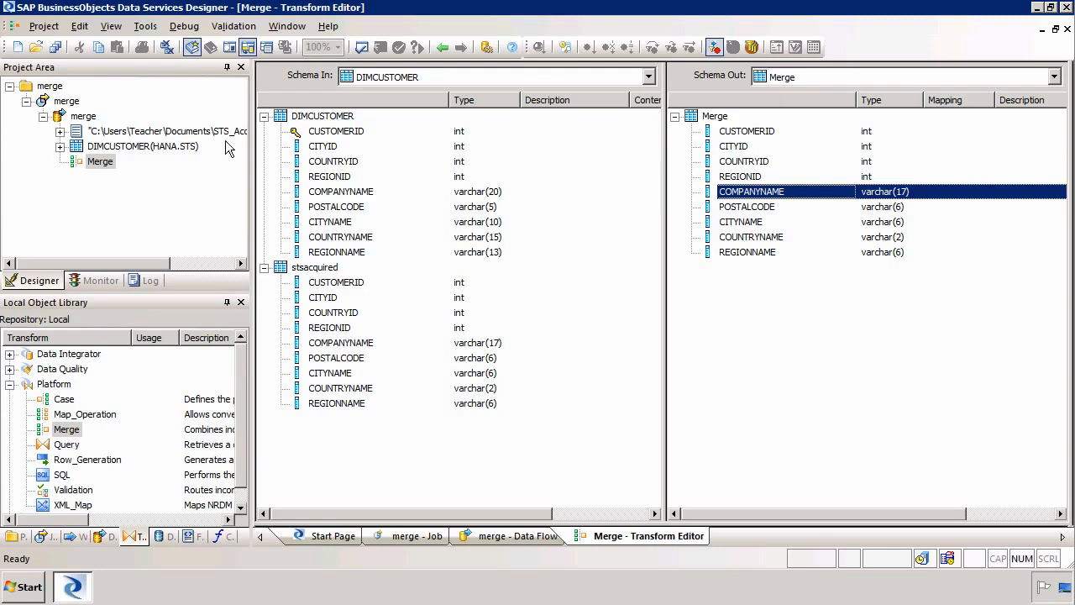
left_click(65, 116)
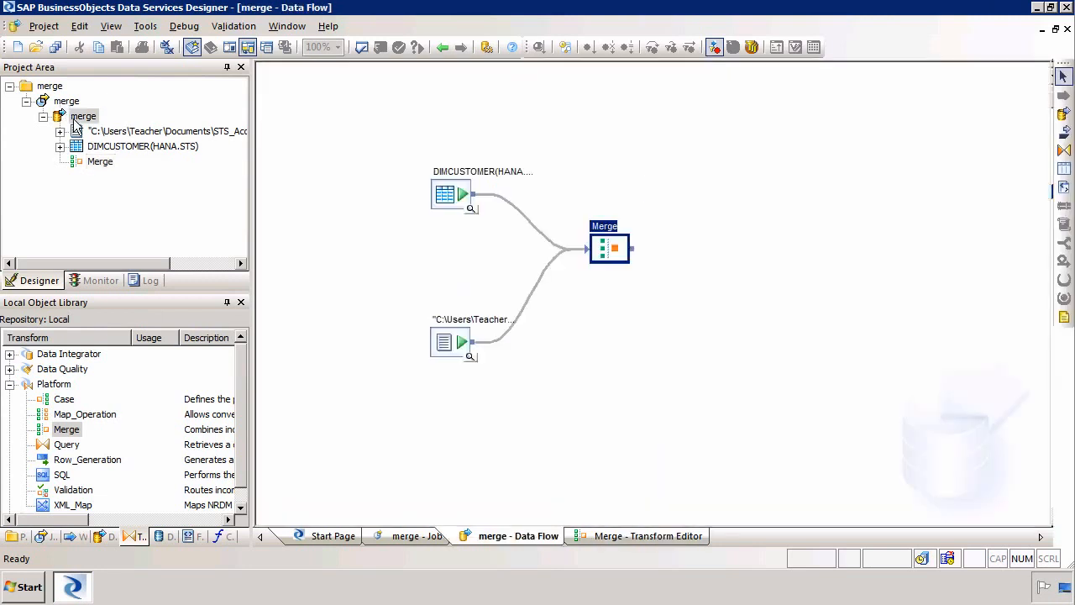
left_click(1065, 150)
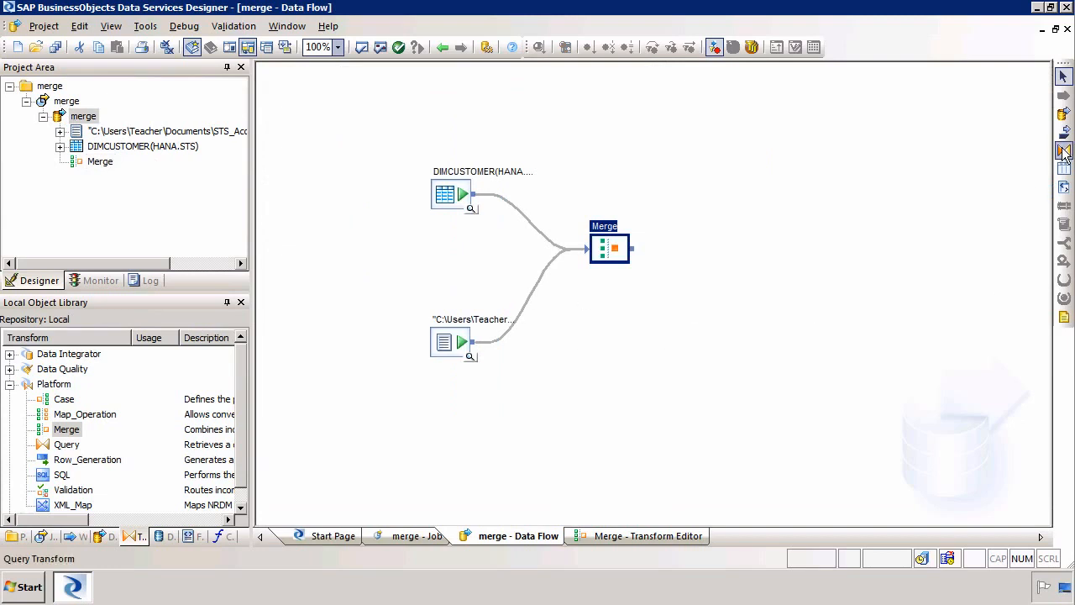
left_click(542, 314)
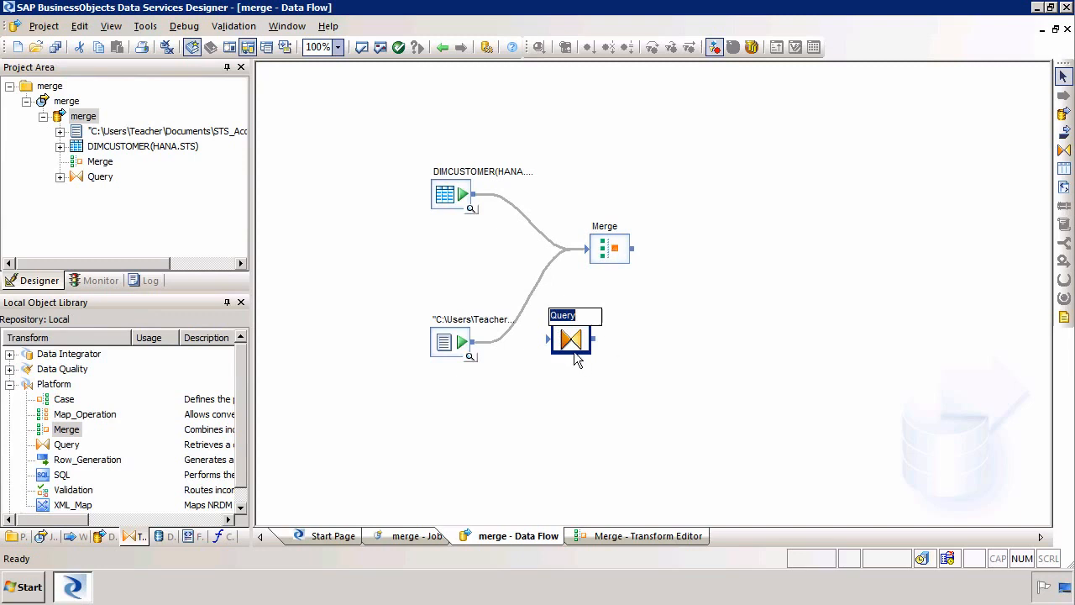
left_click(666, 383)
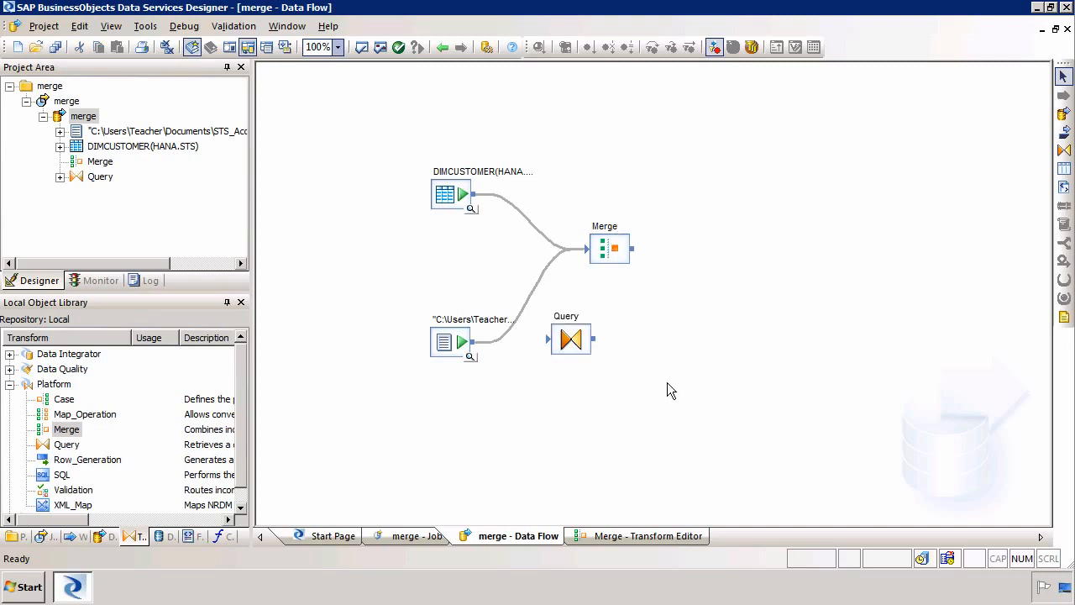
left_click(525, 216)
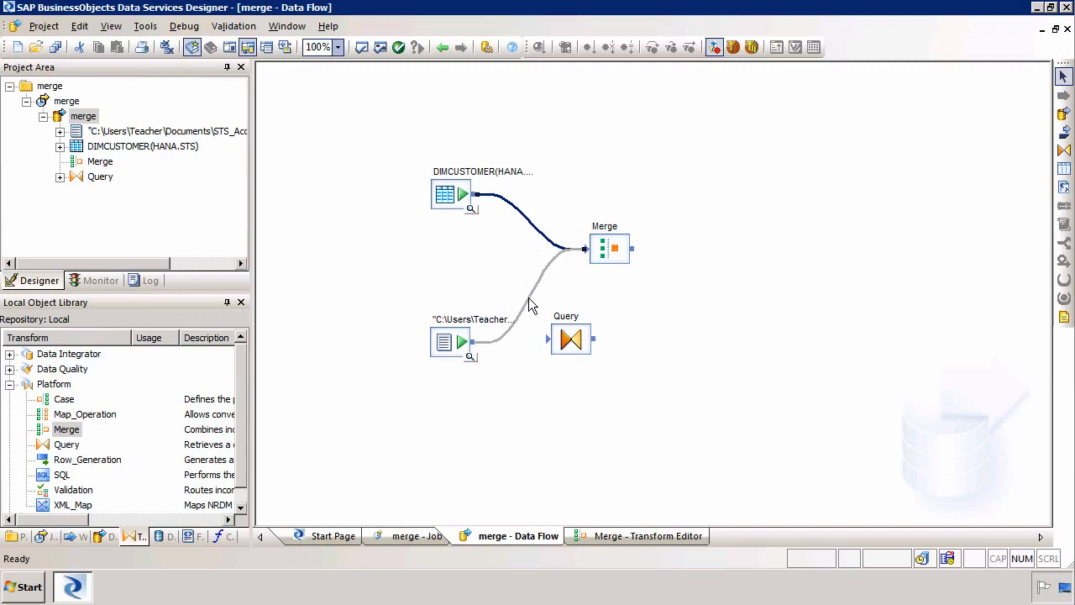
right_click(571, 339)
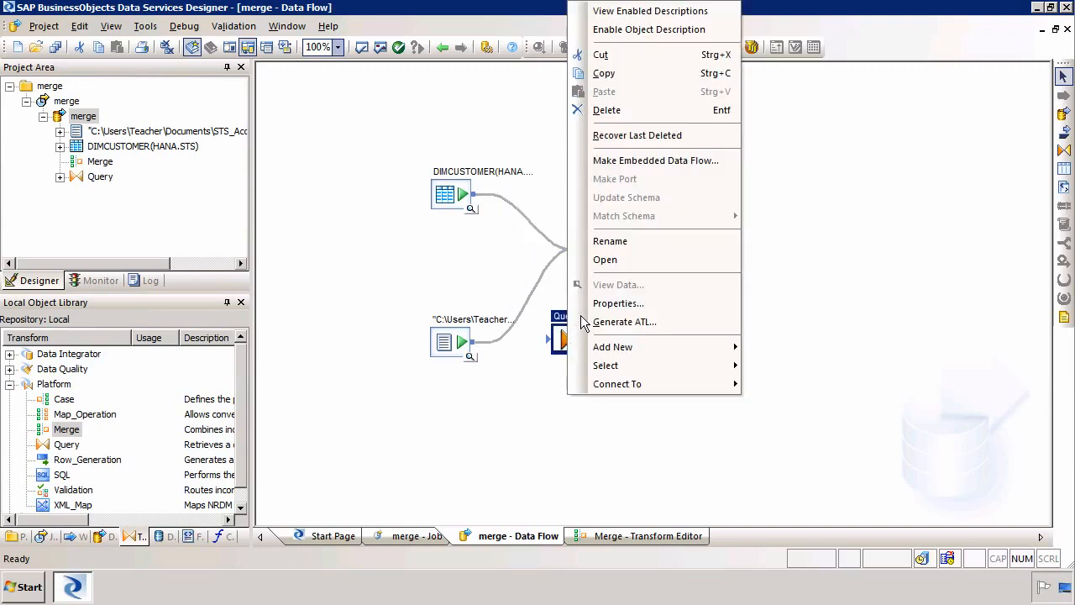
left_click(607, 110)
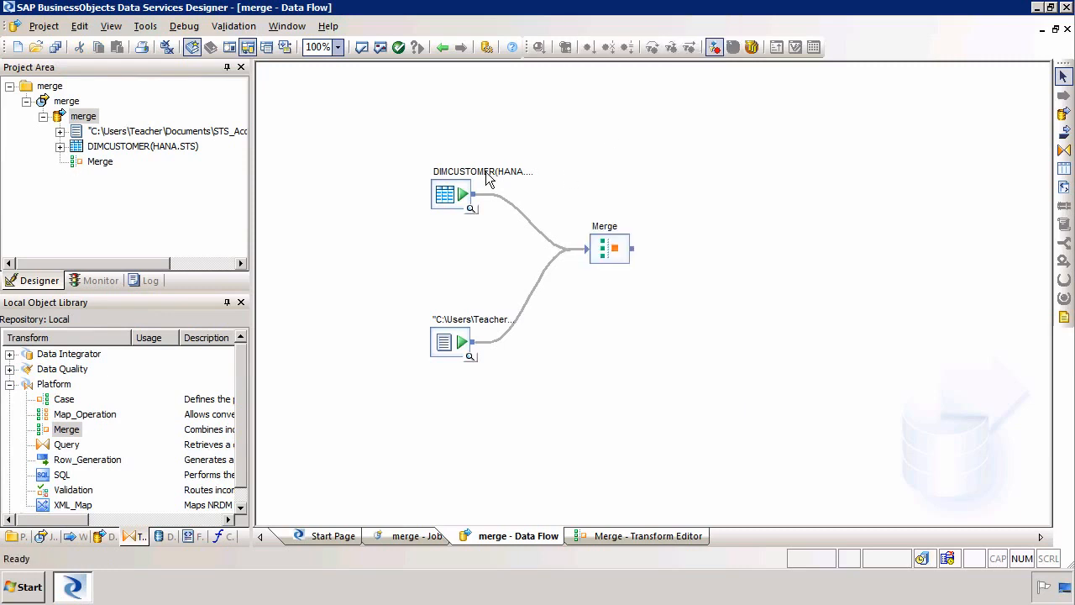
- Open DIMCUSTOMER's Source Table Editor to check column sizes such as COMPANYNAME varchar(20)
left_click(457, 195)
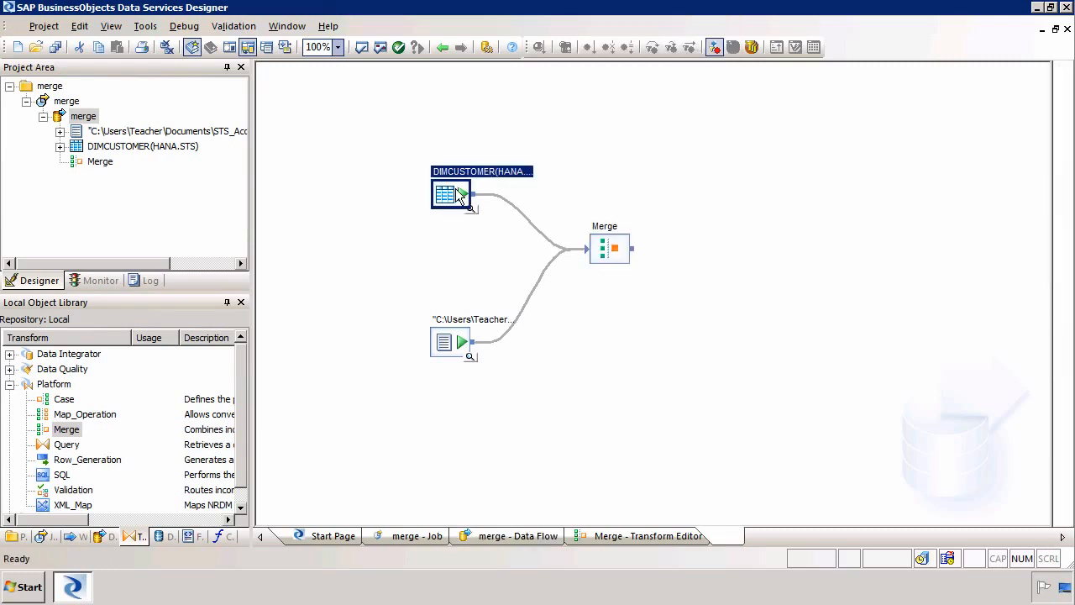
double_click(457, 195)
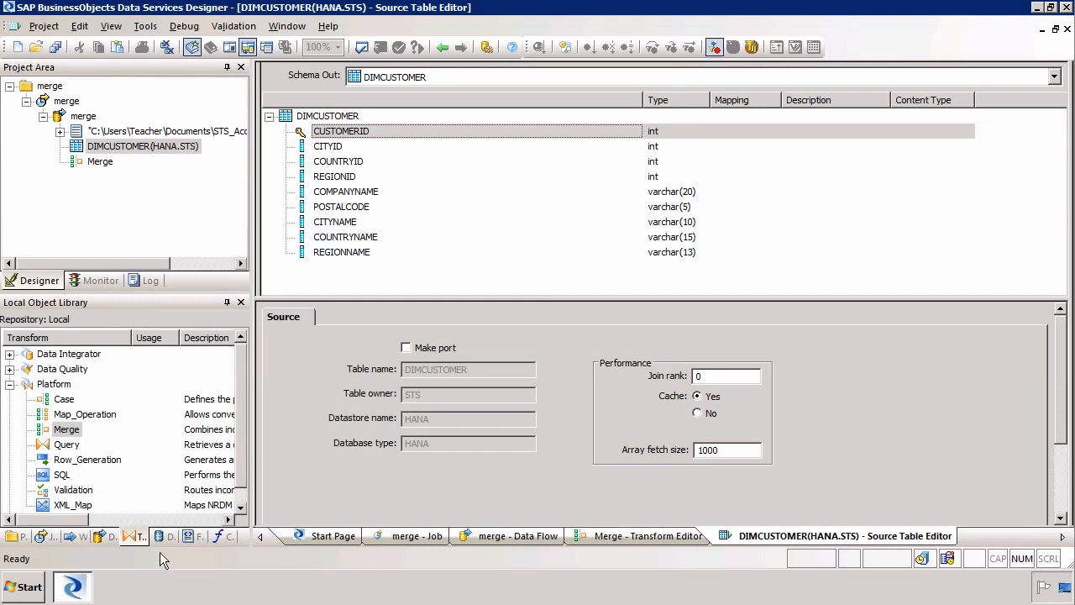
left_click(193, 536)
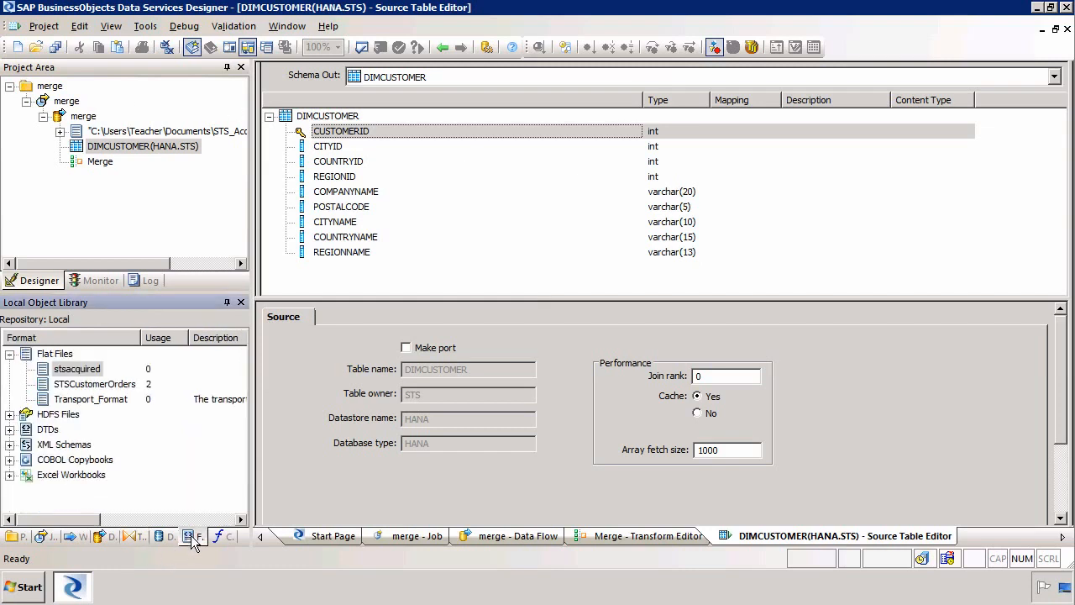
- In the stsacquired file format, set COMPANYNAME field size to 20 and POSTALCODE to 5
double_click(76, 370)
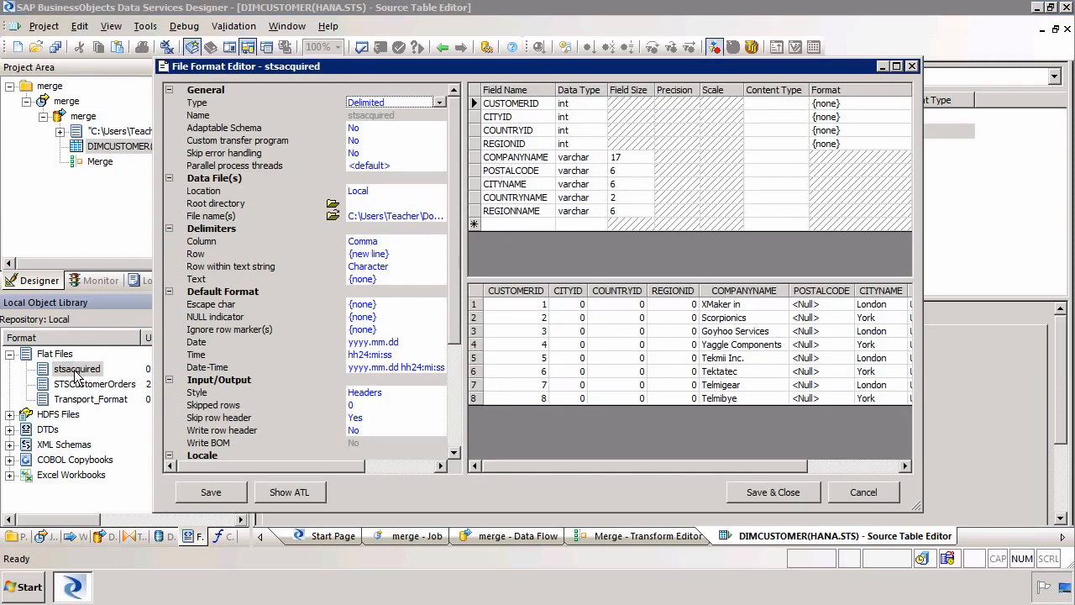
left_click(636, 157)
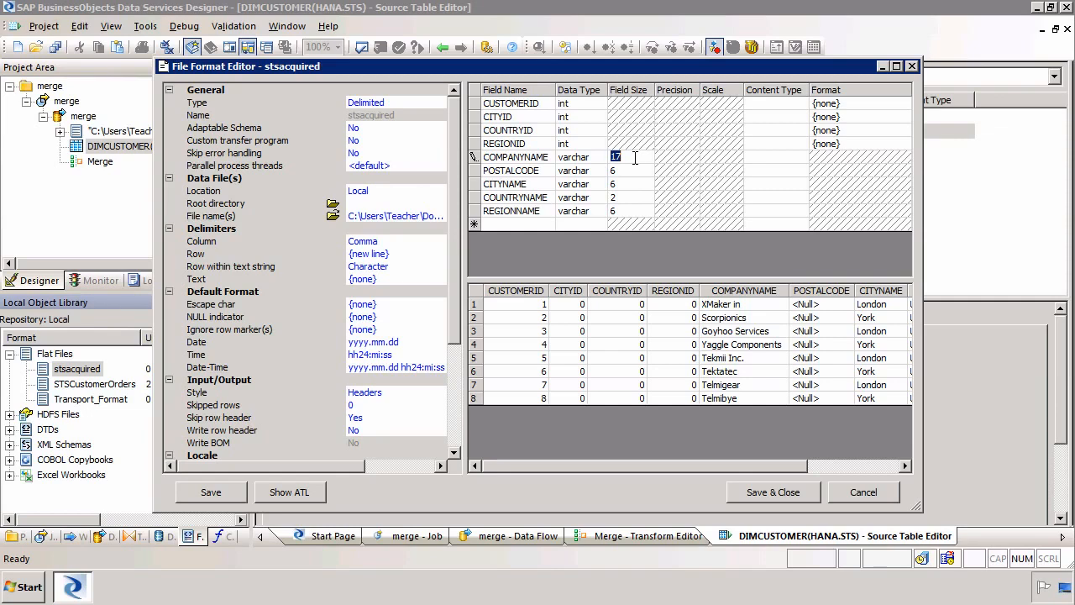
type("20")
left_click(636, 167)
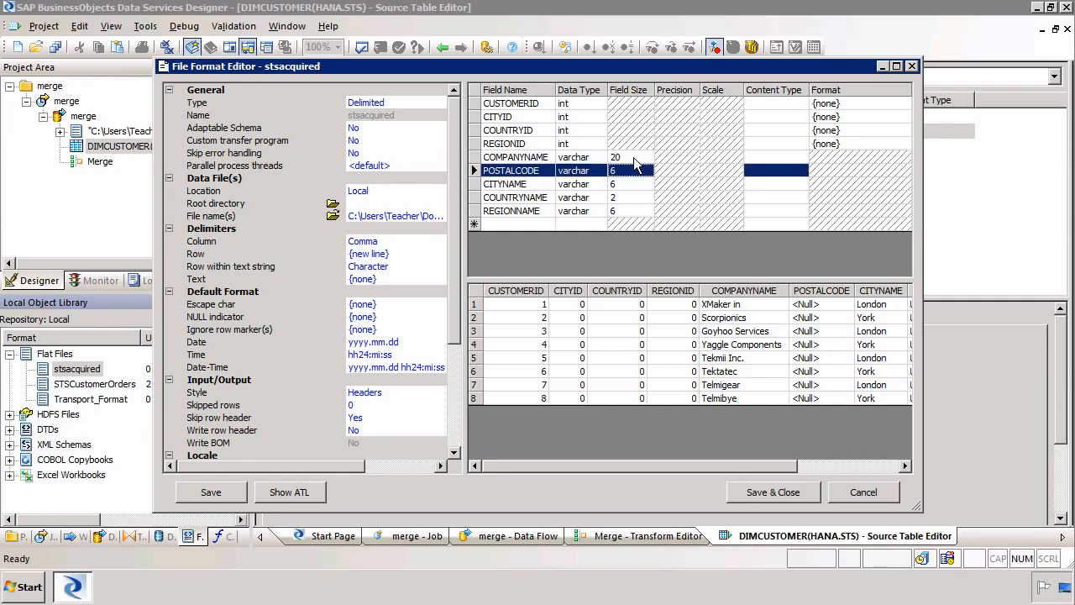
type("5")
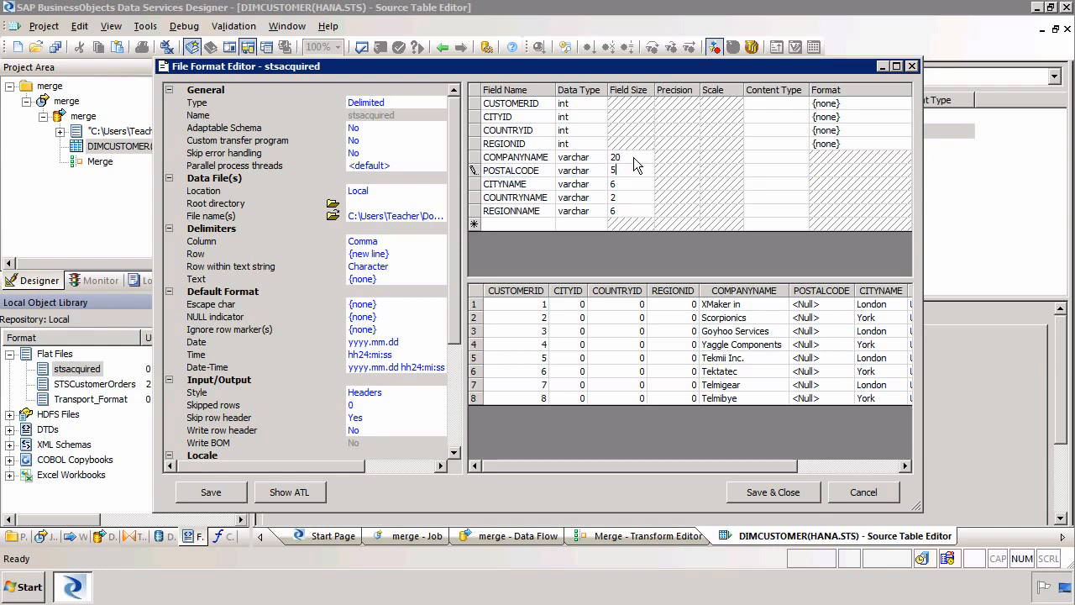
key("Return")
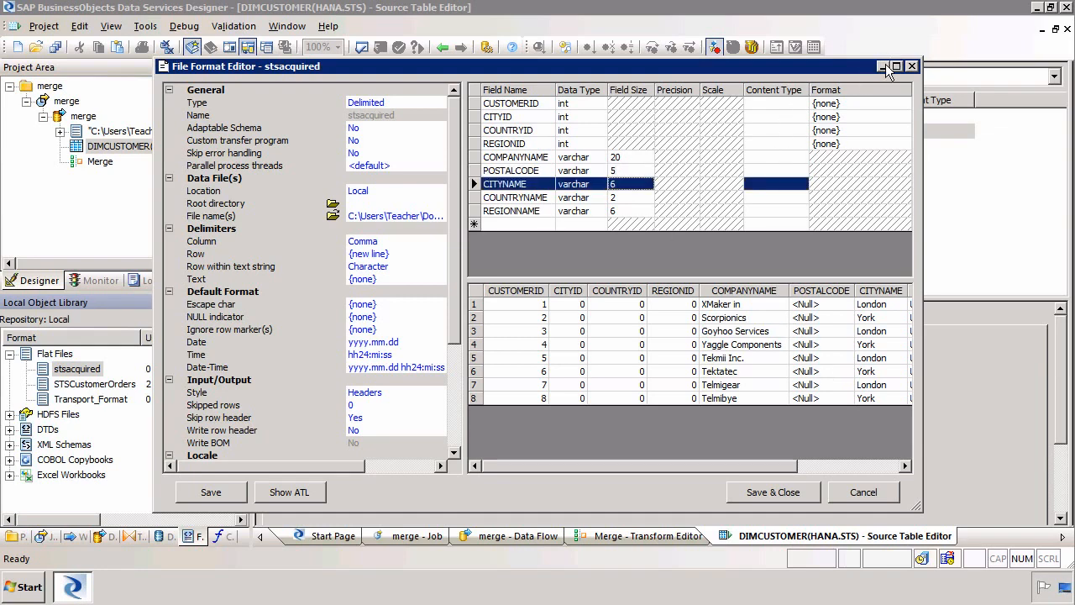
left_click(883, 66)
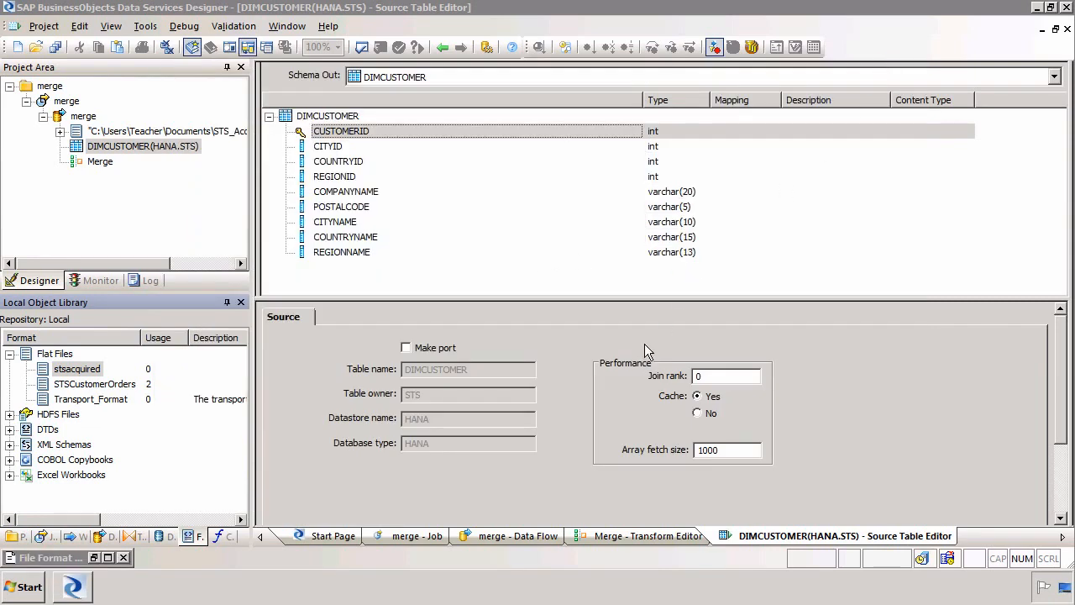
- Set CITYNAME to 10, COUNTRYNAME to 15 and REGIONNAME to 13, then save the file format
left_click(108, 558)
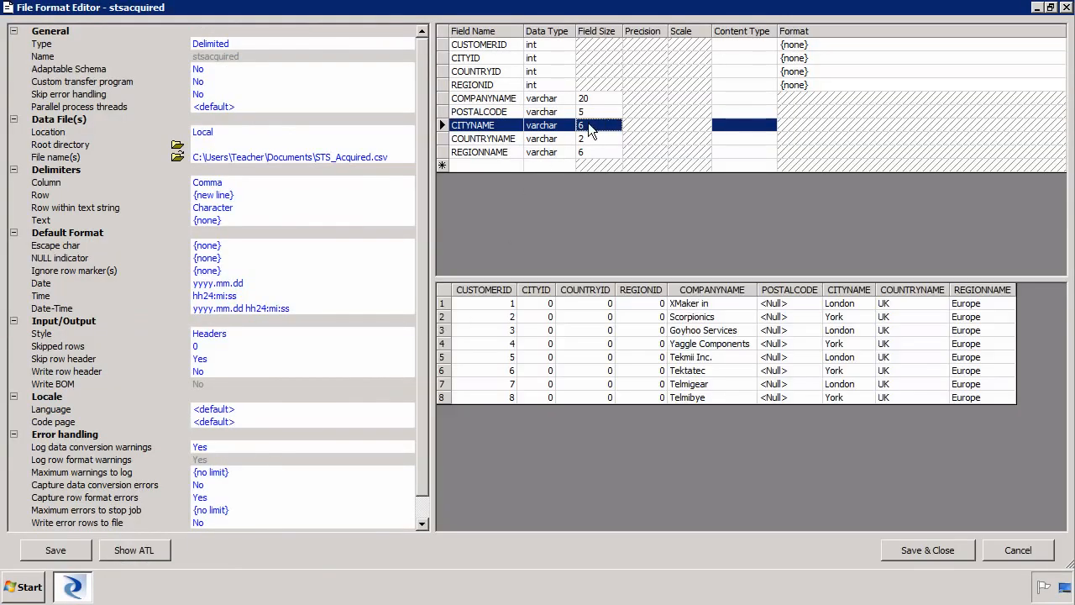
left_click(589, 125)
type("10")
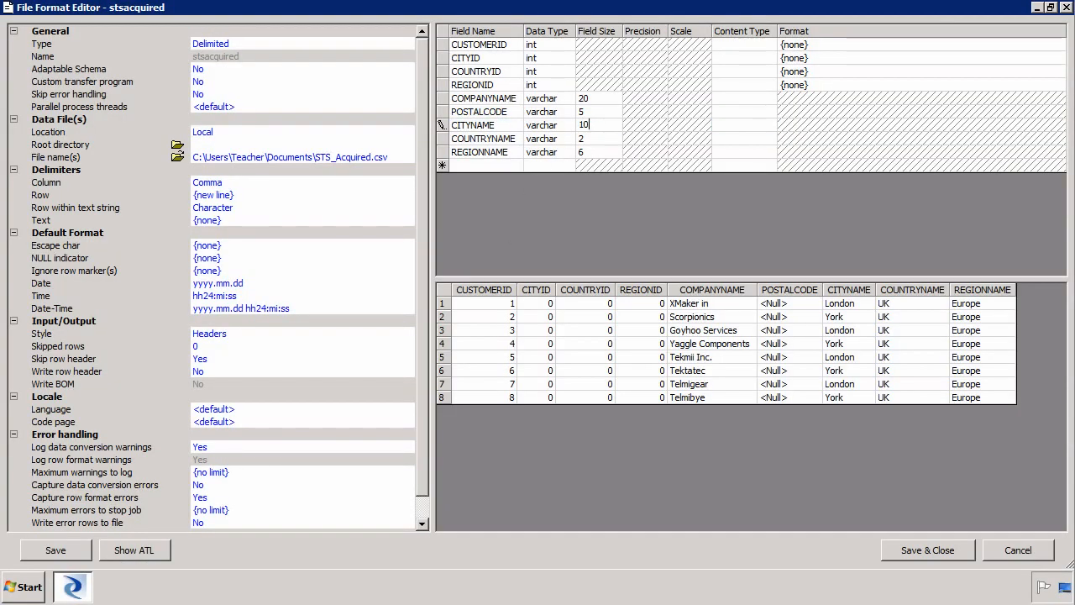
key("Down")
type("15")
key("Down")
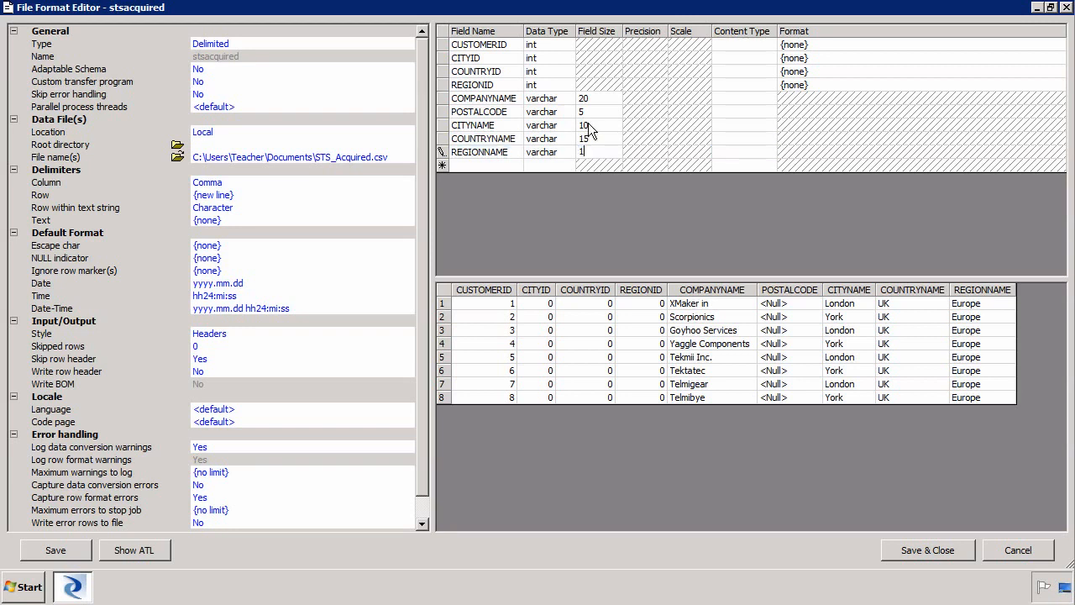
type("13")
left_click(941, 550)
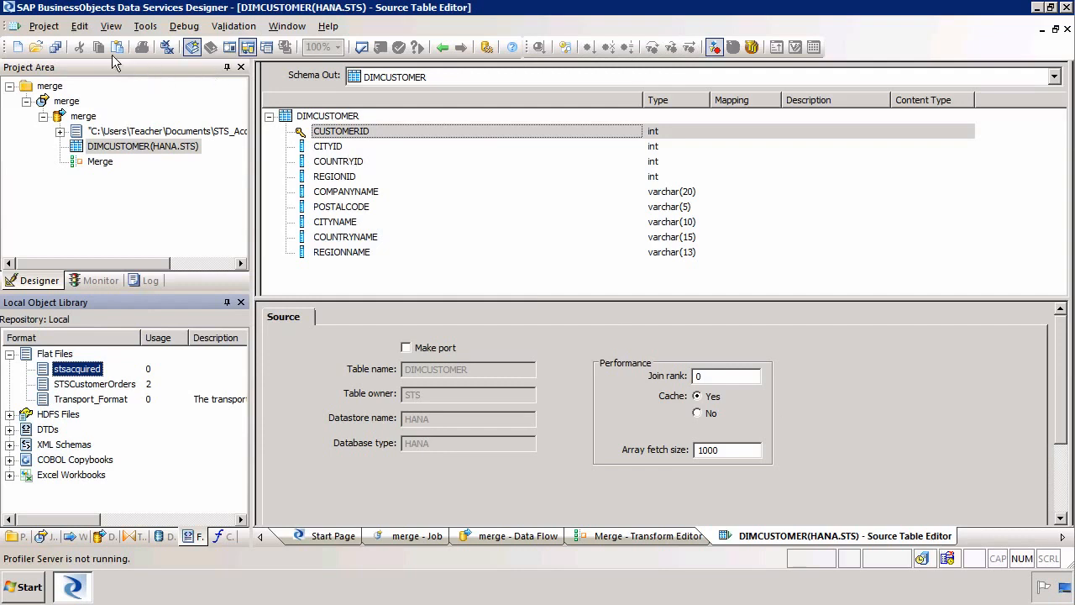
- Save all changed objects and close every open editor
left_click(55, 47)
left_click(445, 379)
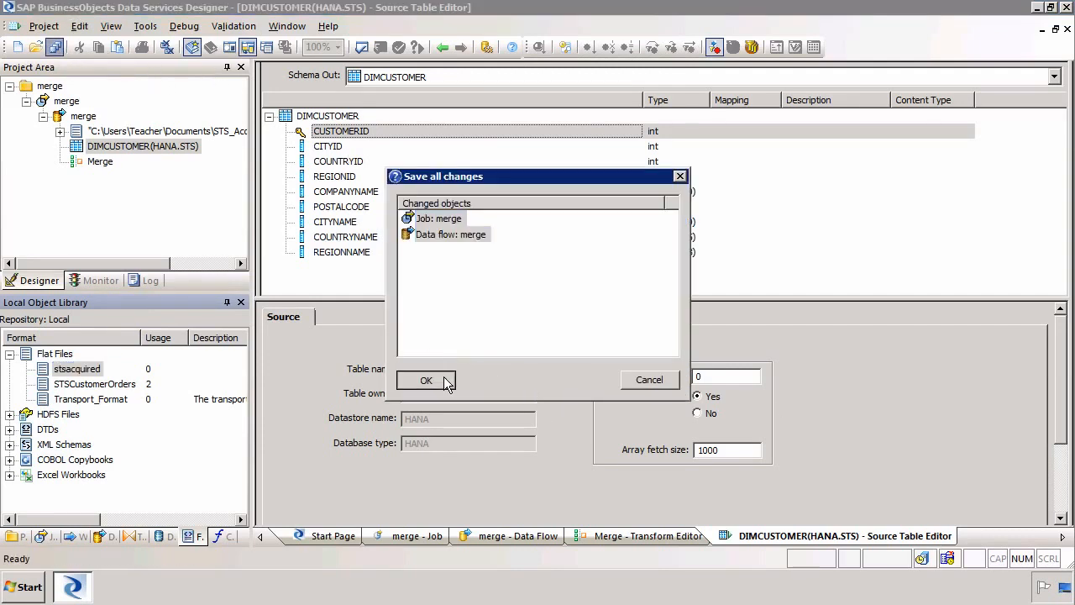
left_click(166, 48)
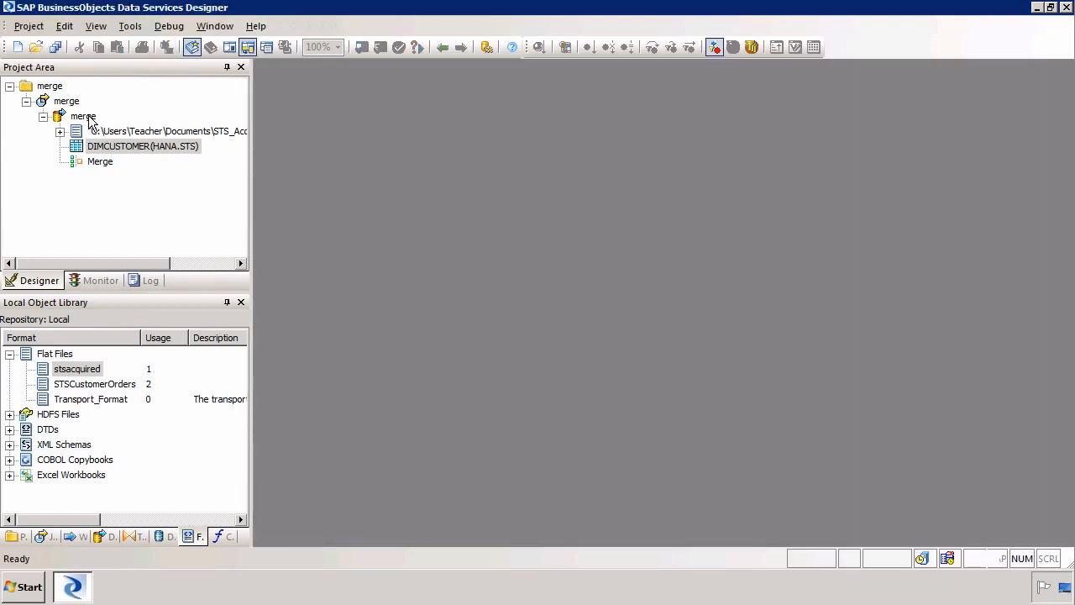
- In the merge data flow, replace the old Merge with a new one fed by DIMCUSTOMER
double_click(89, 119)
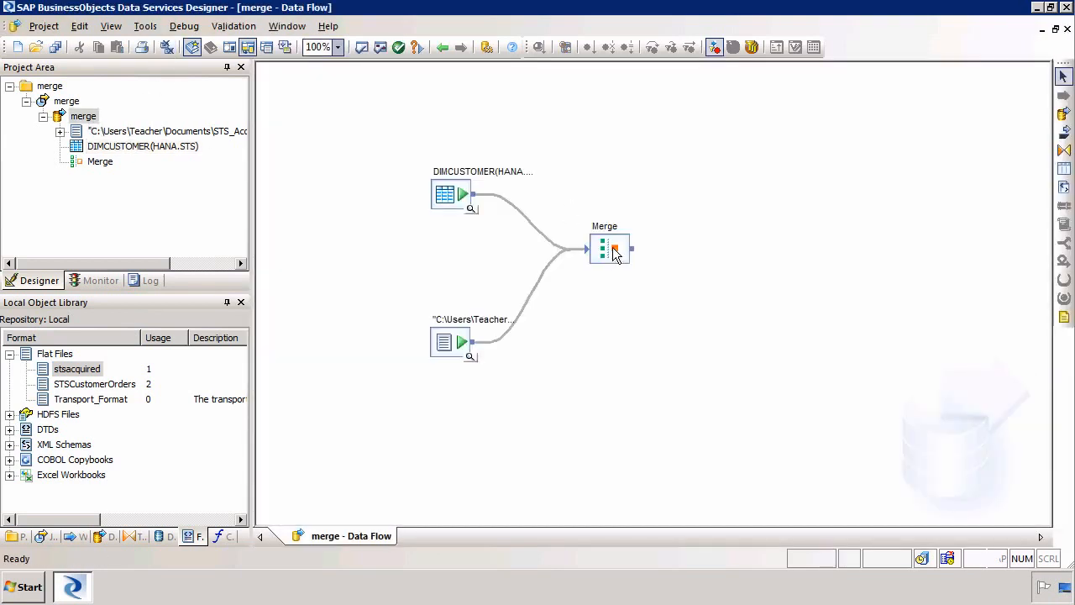
right_click(614, 254)
left_click(677, 110)
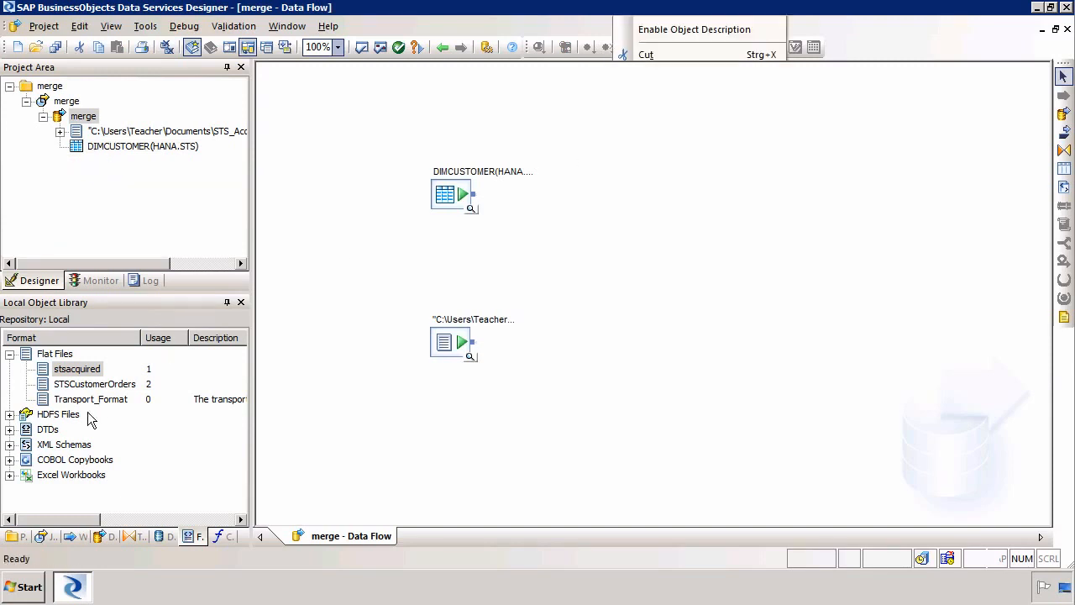
left_click(136, 538)
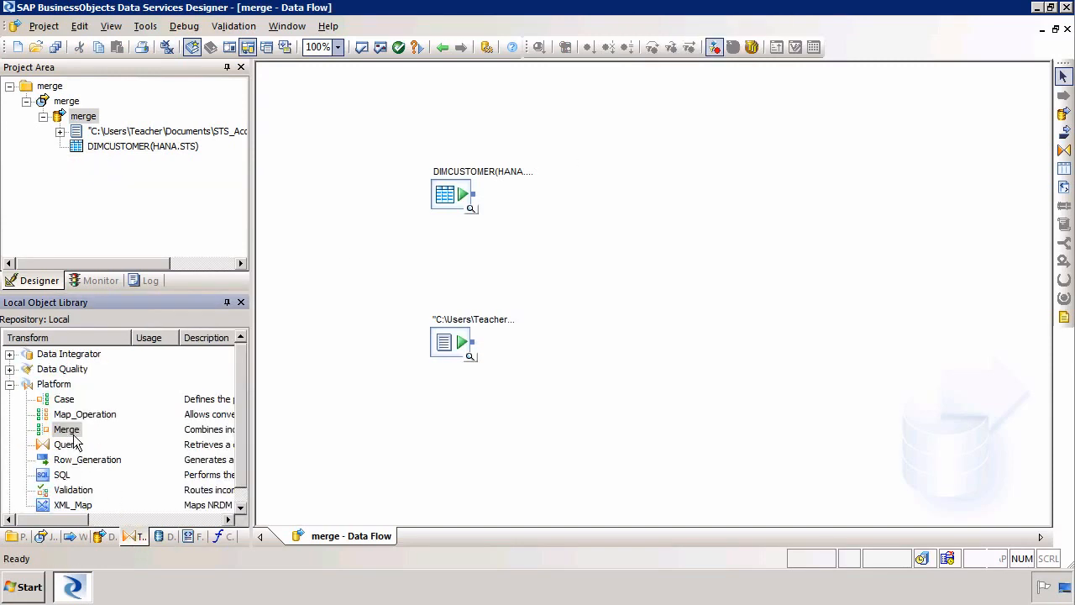
left_click_drag(71, 432, 591, 253)
left_click_drag(475, 349, 592, 254)
- Confirm the new Merge shows matching DIMCUSTOMER and stsacquired input schemas, then return to the diagram
double_click(610, 252)
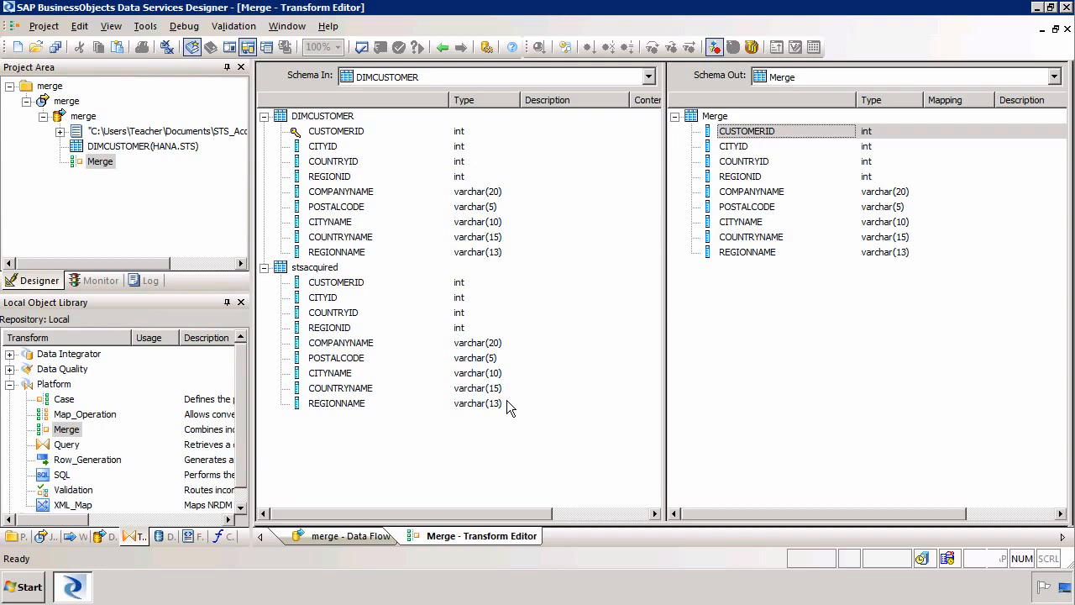
left_click(97, 117)
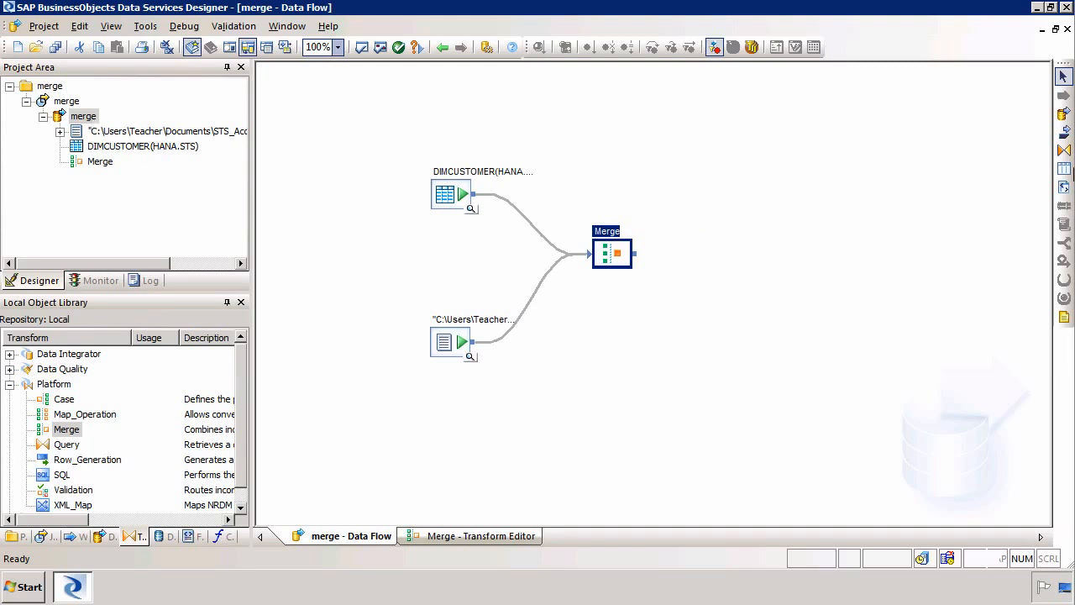
- Add a Query transform to the right of Merge and connect Merge's output to it
left_click(1064, 150)
left_click(708, 228)
left_click_drag(639, 255, 727, 254)
- Map all nine Merge columns, CUSTOMERID through REGIONNAME, to the Query output
double_click(737, 257)
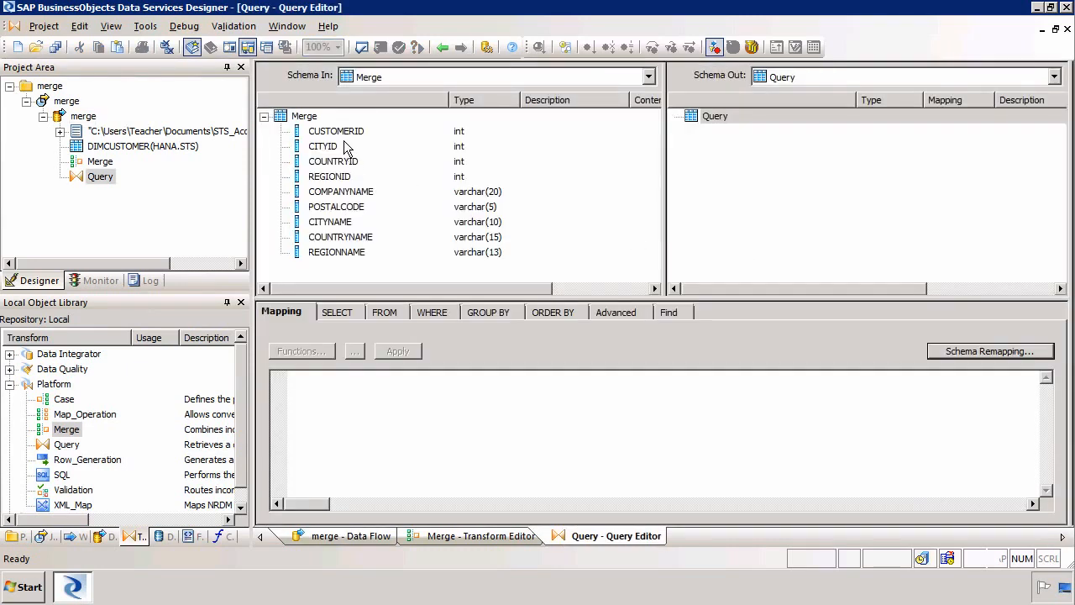
left_click(336, 131)
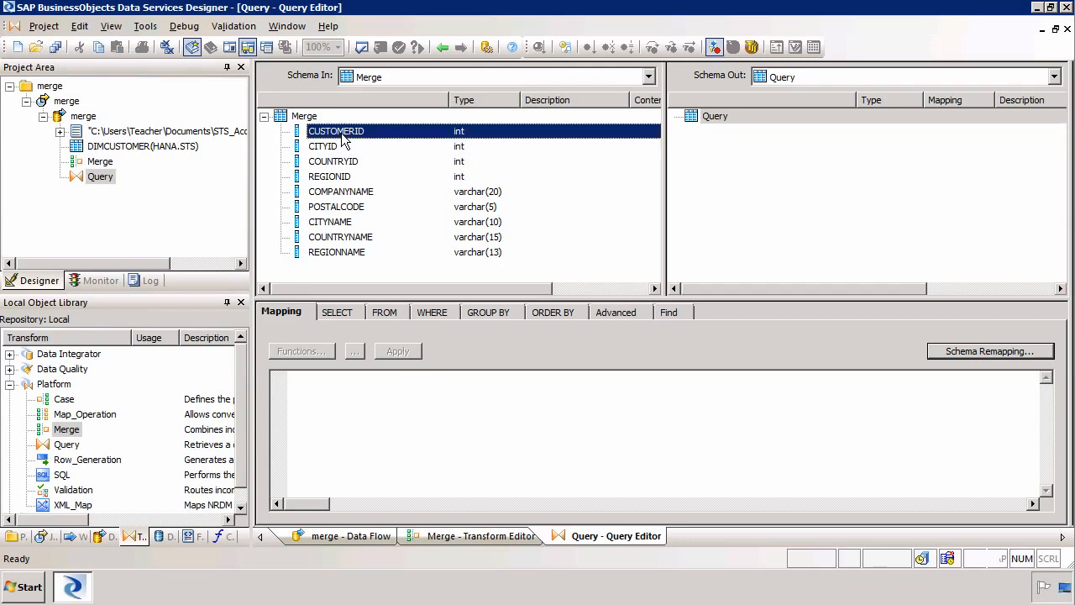
left_click(334, 252, "shift")
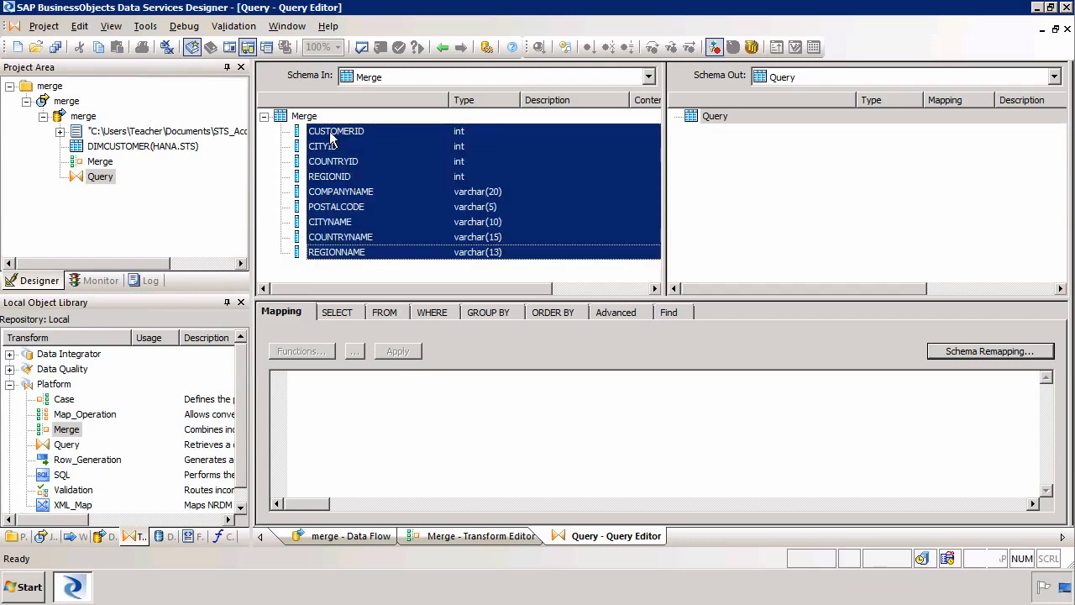
left_click_drag(331, 134, 737, 170)
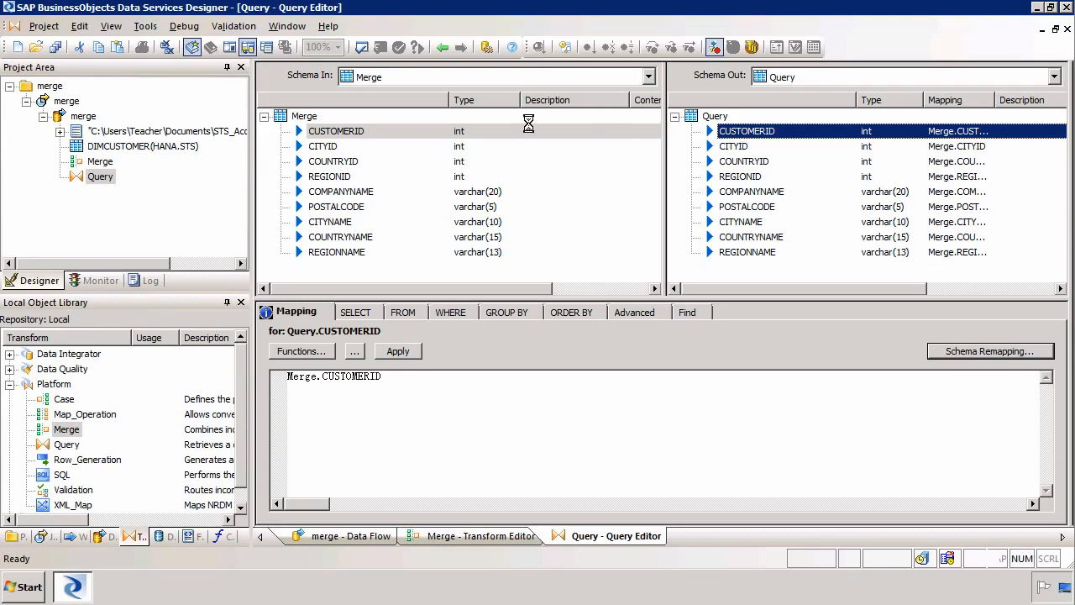
left_click(83, 116)
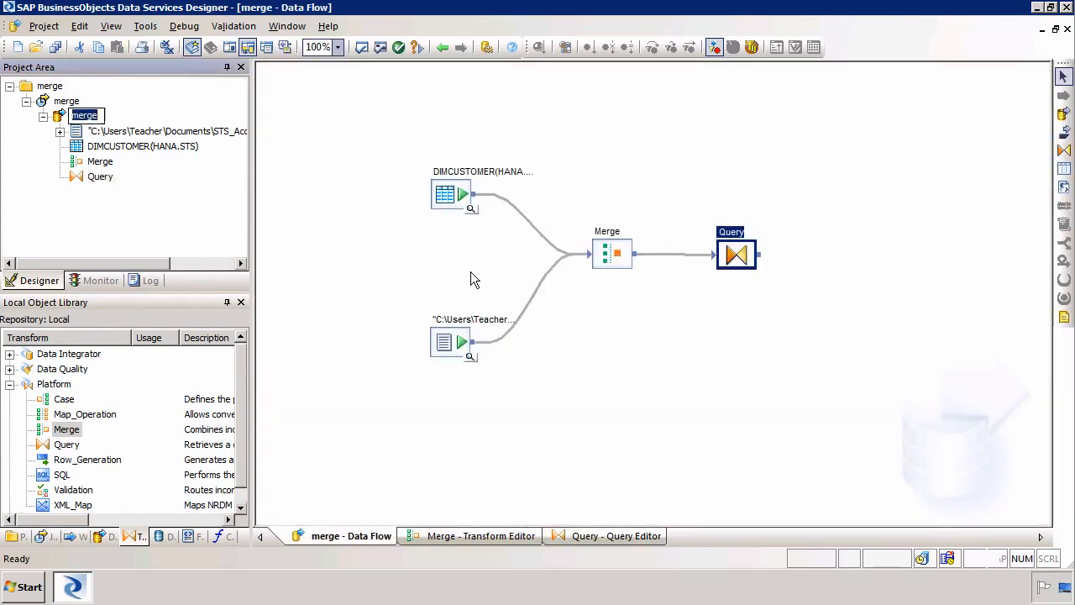
- Preview the stsacquired rows and all 124 DIMCUSTOMER records without the COUNTRYNAME = 'UK' filter
left_click(471, 358)
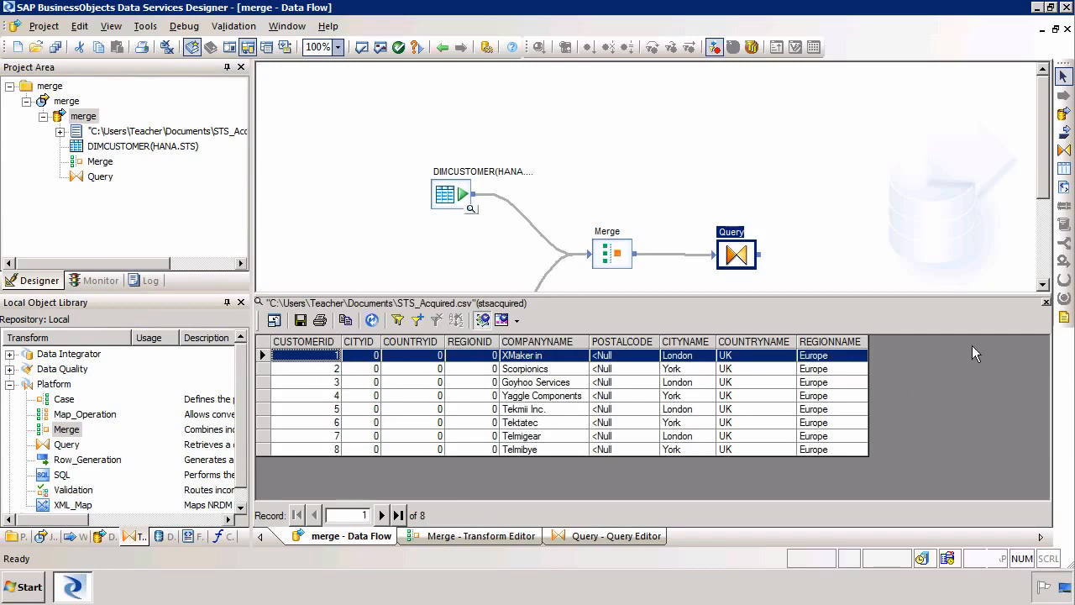
left_click(1046, 302)
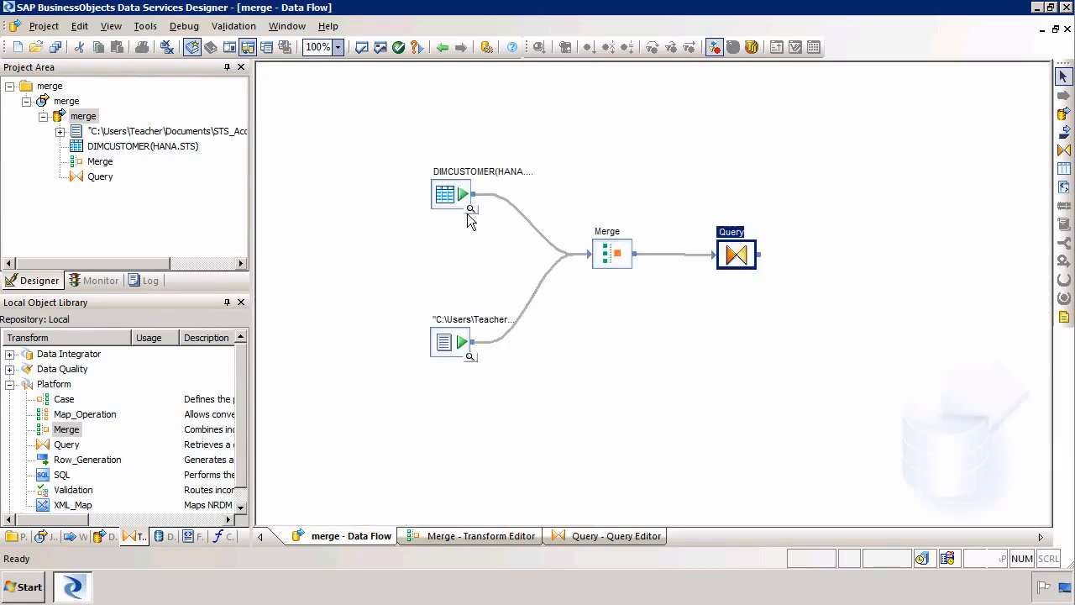
left_click(471, 208)
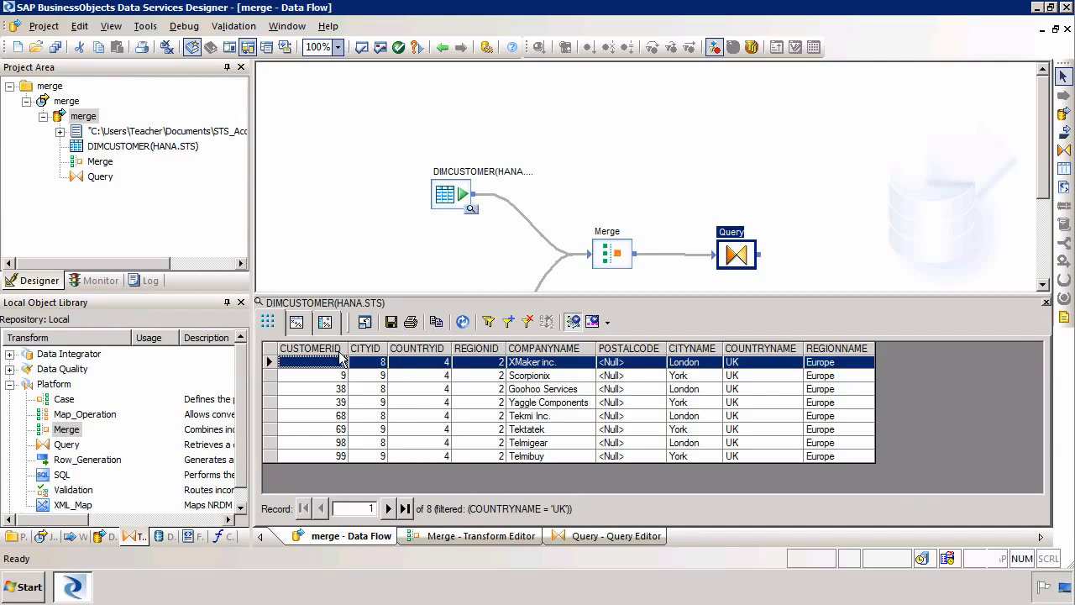
left_click(529, 323)
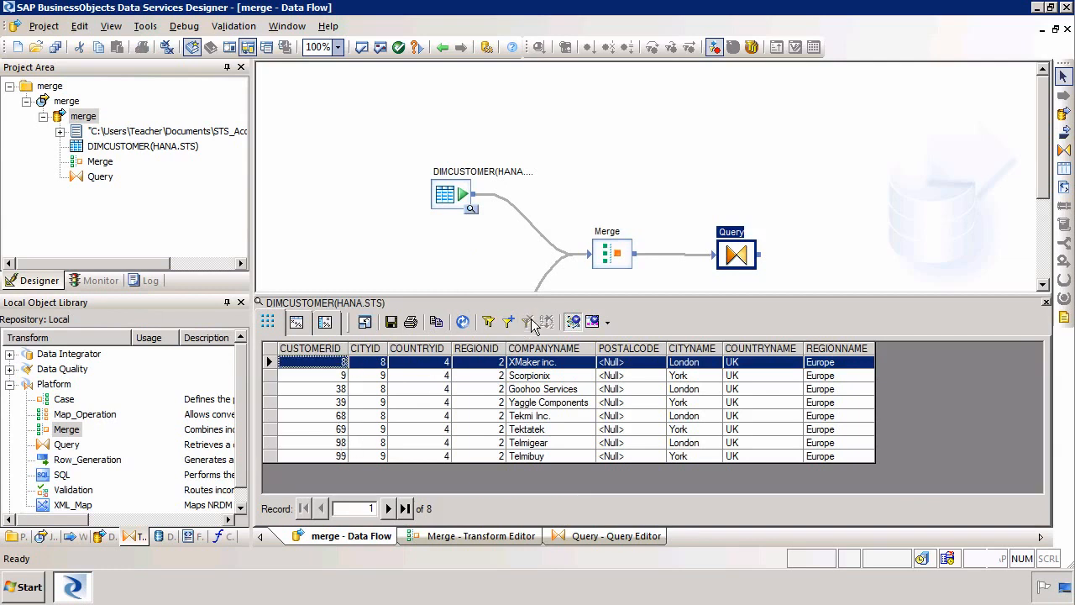
left_click(462, 323)
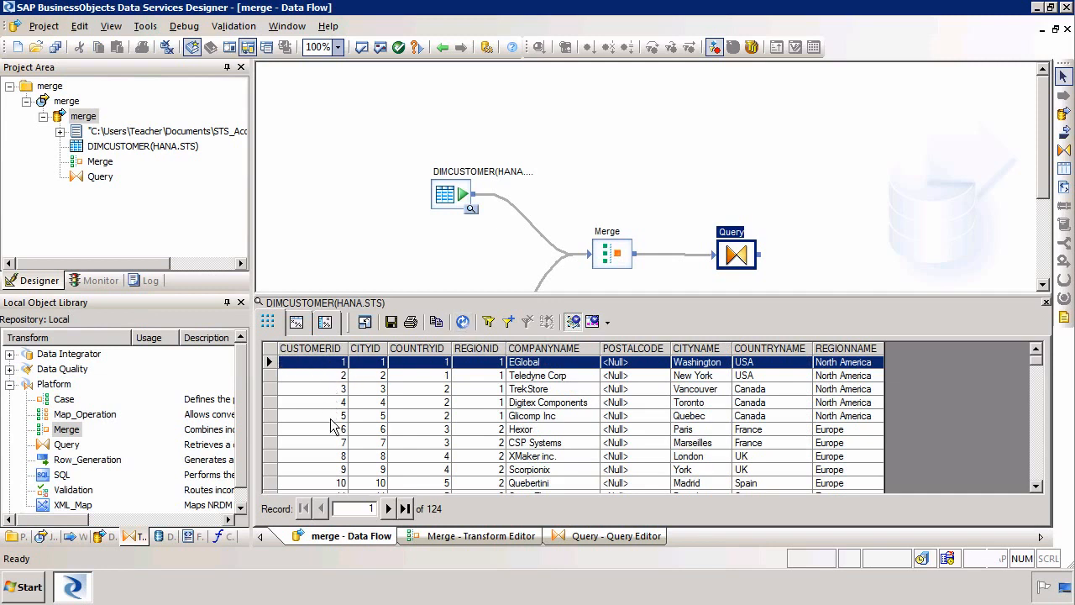
left_click(1046, 302)
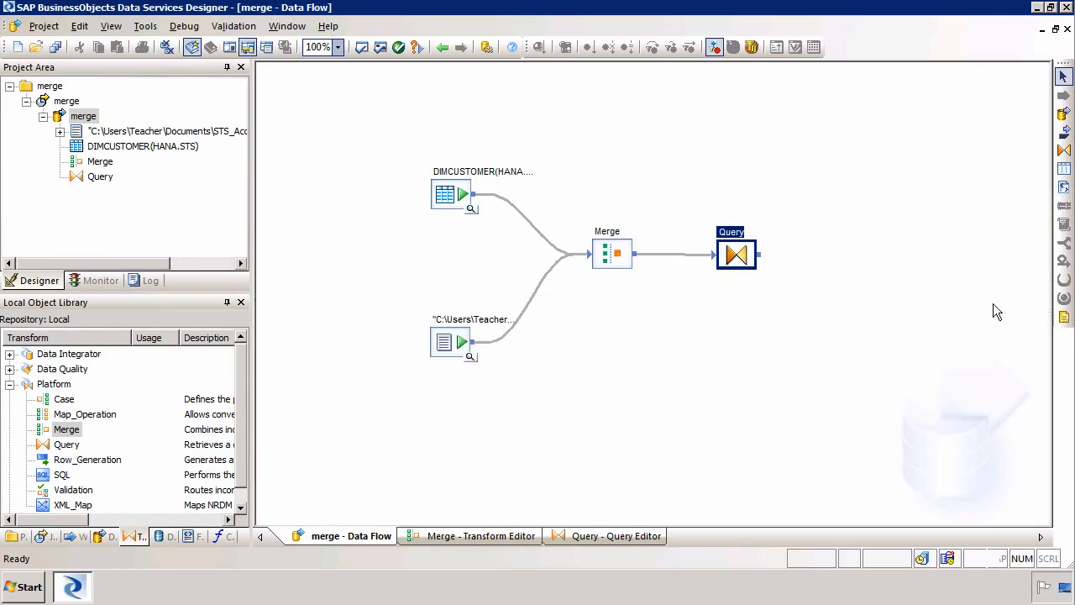
double_click(745, 260)
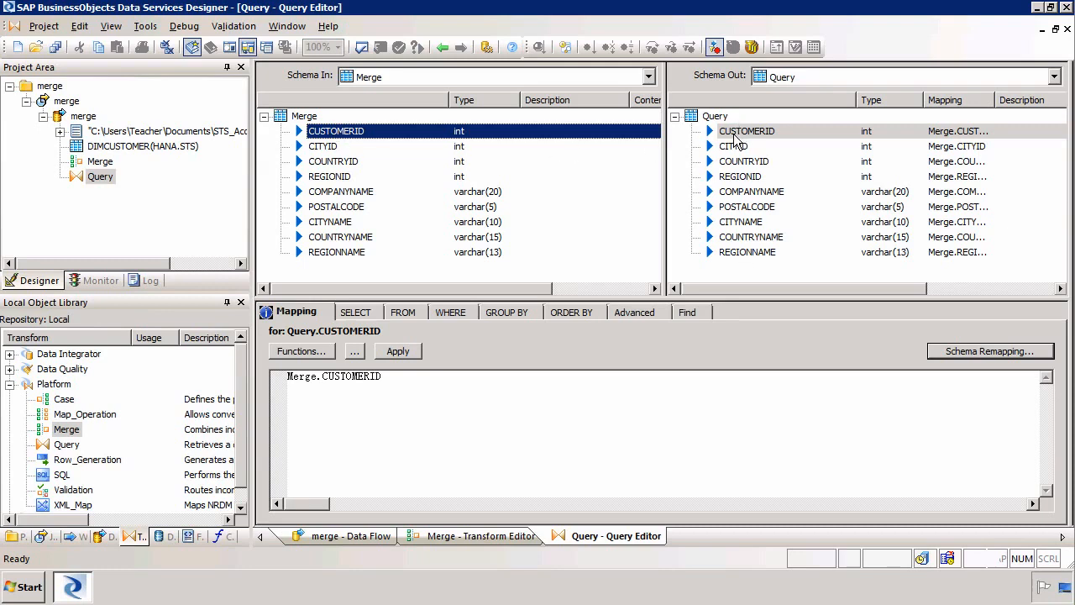
- Rename the Query output column CUSTOMERID to SOURCECUSTOMERID
double_click(739, 136)
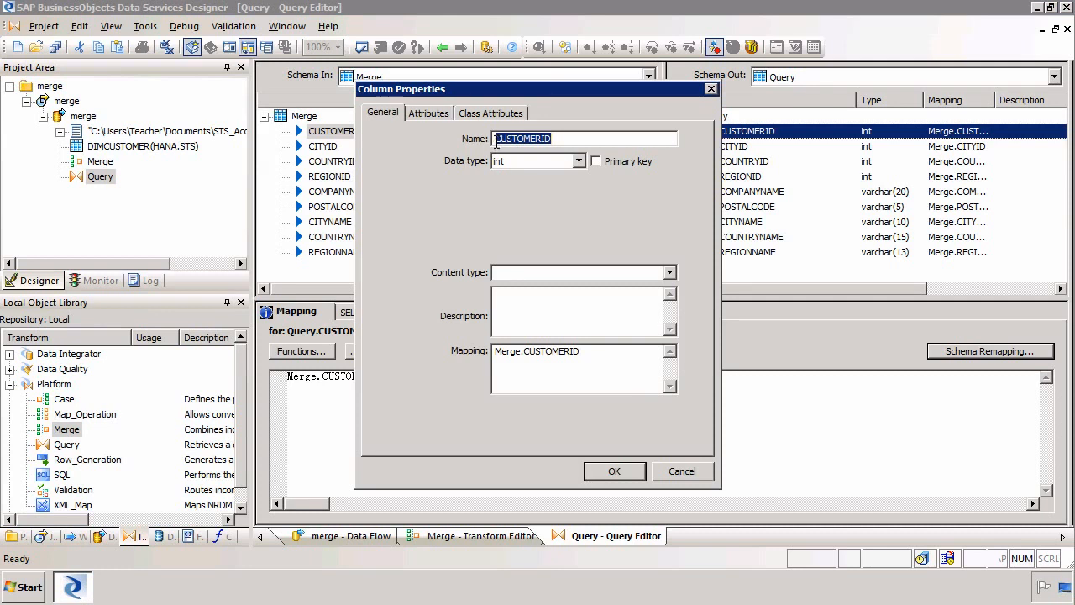
left_click(496, 140)
type("source")
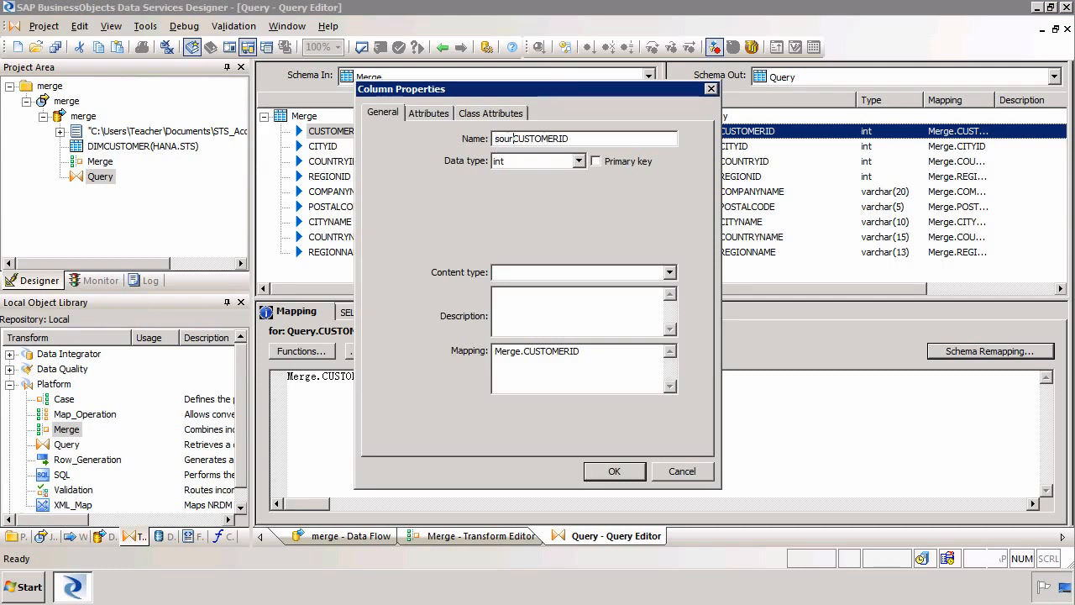
key("shift+Home")
key("BackSpace")
type("SOURCE")
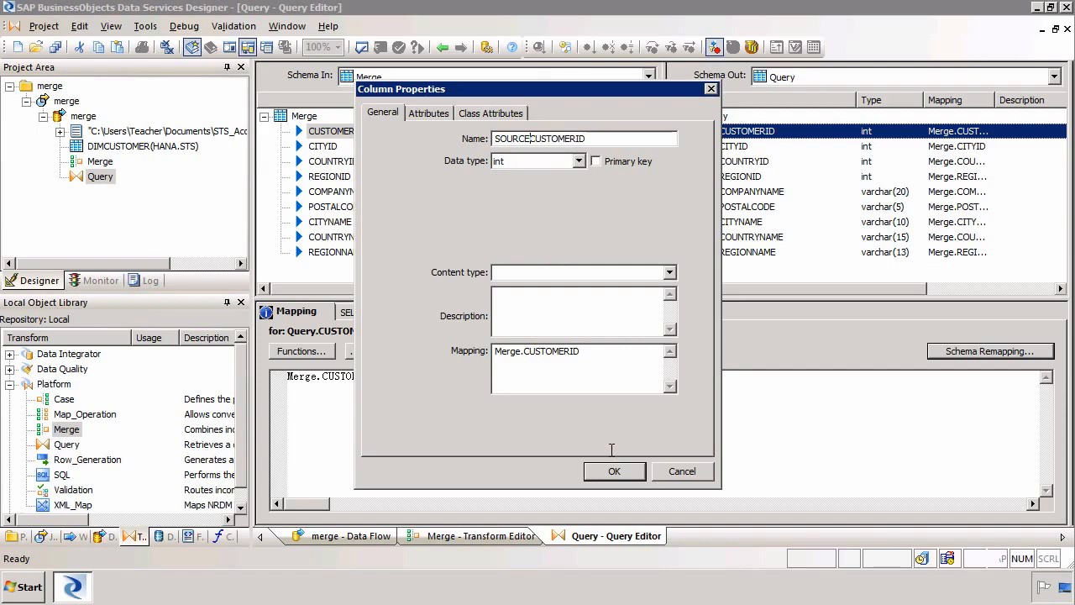
left_click(614, 471)
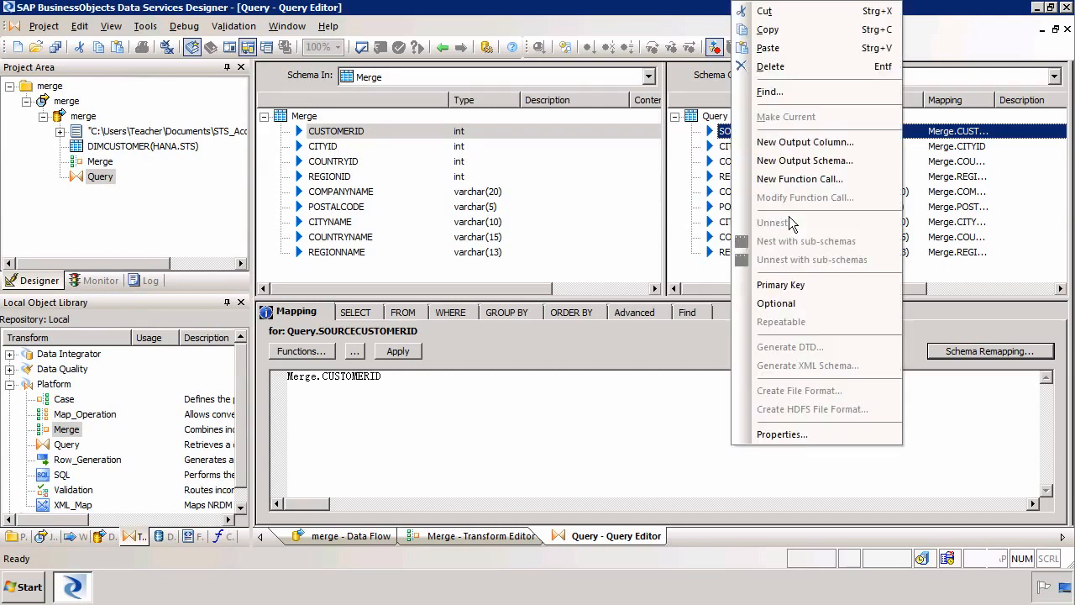
right_click(788, 216)
left_click(808, 142)
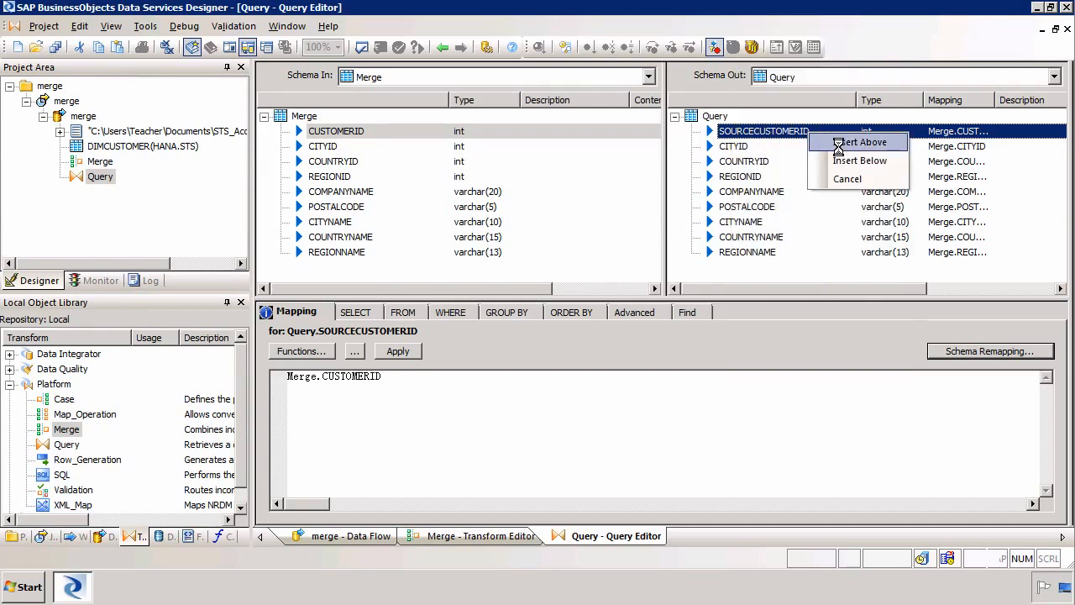
- Insert a primary-key output column TARGETCUSTOMERID above SOURCECUSTOMERID
left_click(838, 145)
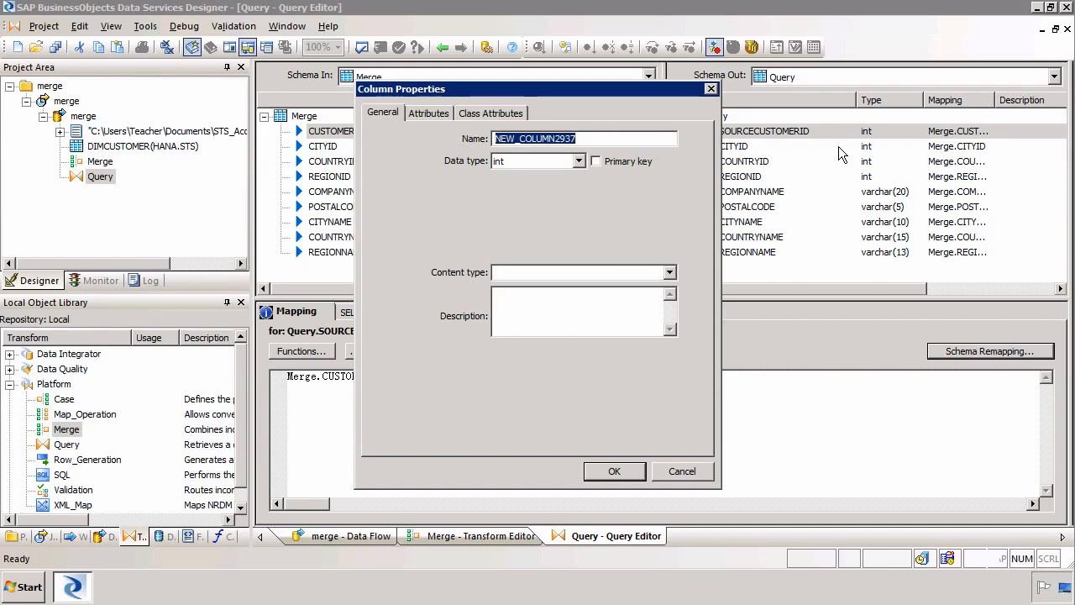
type("TAR")
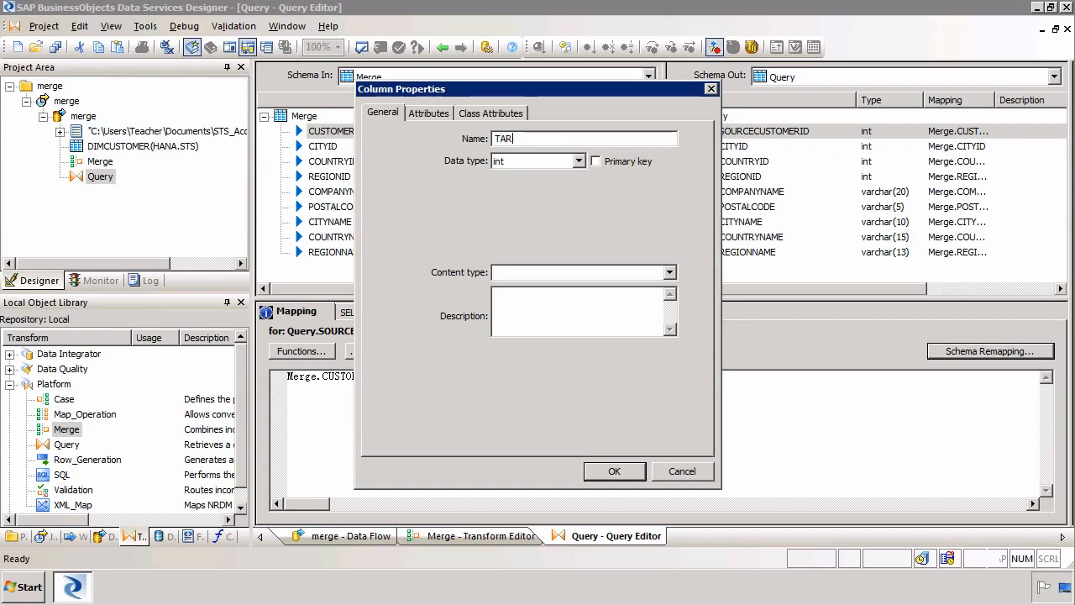
type("GETCUSTOMERID")
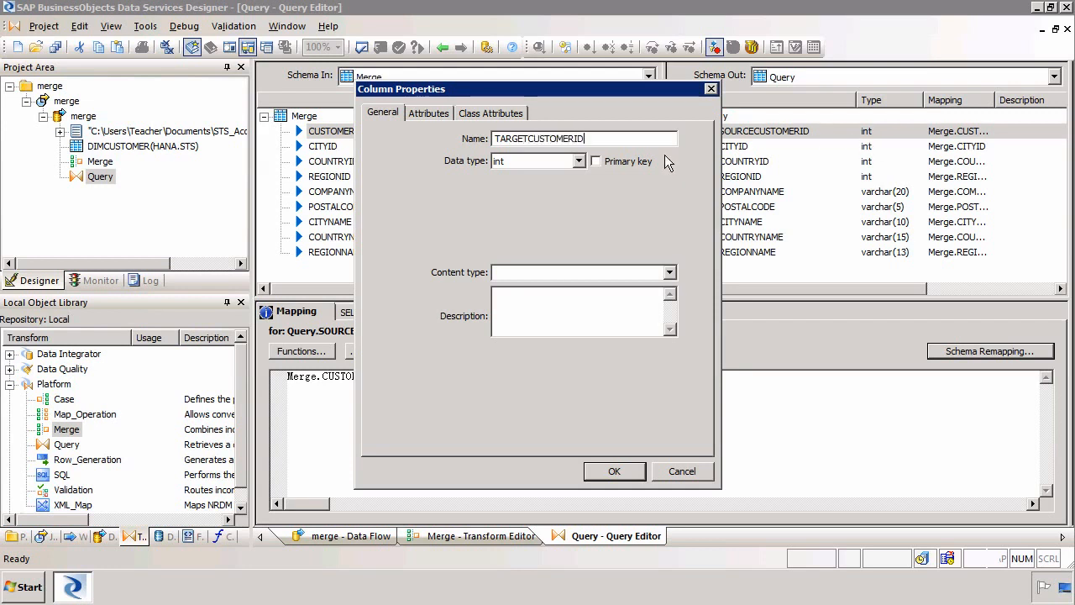
left_click(601, 468)
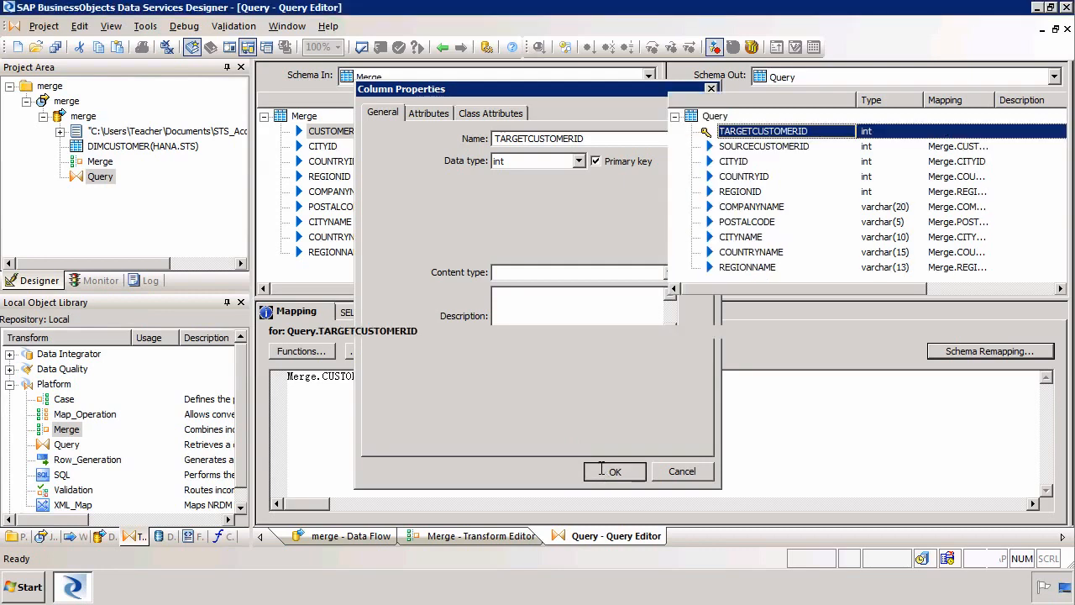
- Map TARGETCUSTOMERID to the expression gen_row_num()
left_click(601, 468)
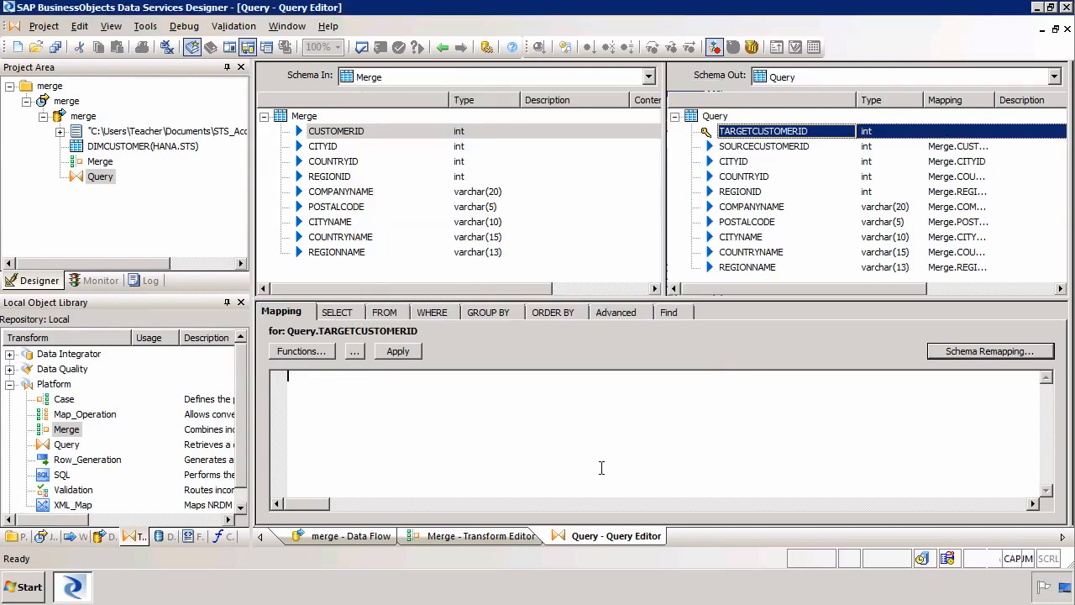
type("GEN")
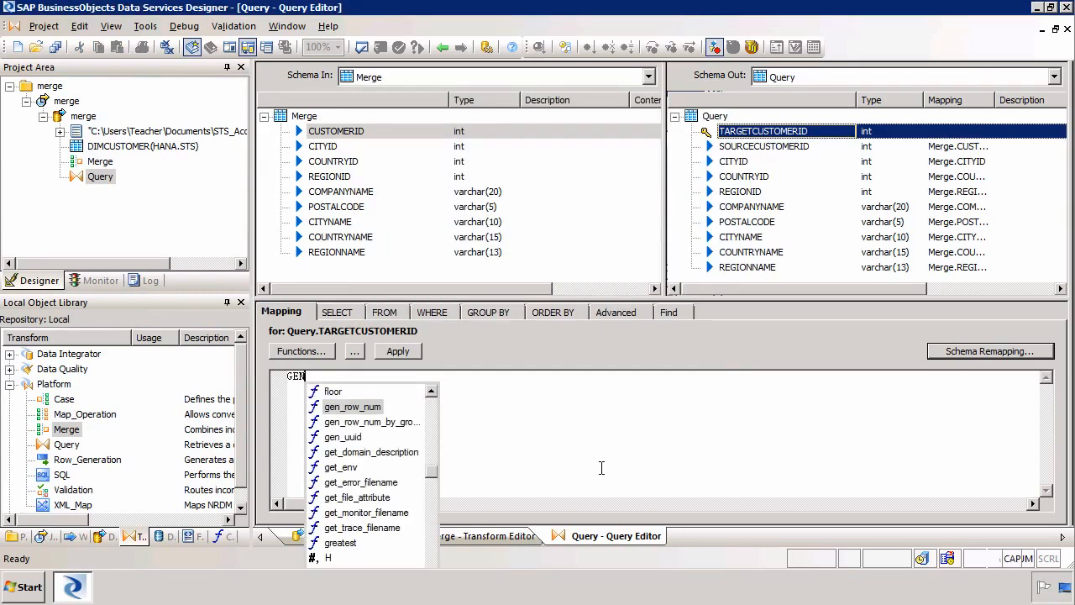
key("Return")
type(")")
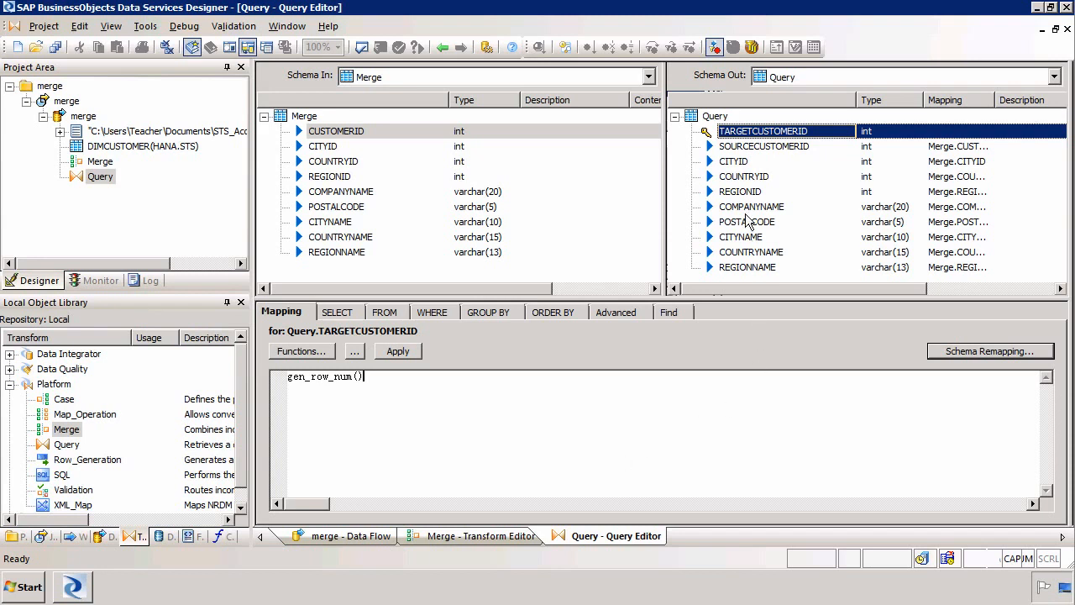
- Delete CITYID, COUNTRYID, REGIONID and POSTALCODE from the Query output, leaving six columns
left_click(733, 164)
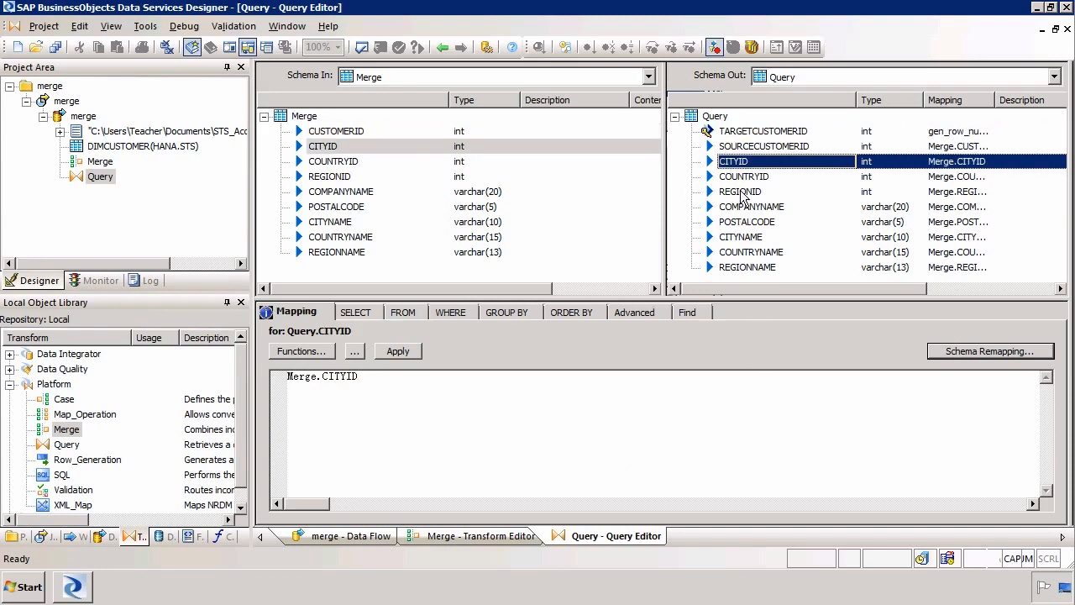
left_click(741, 193, "shift")
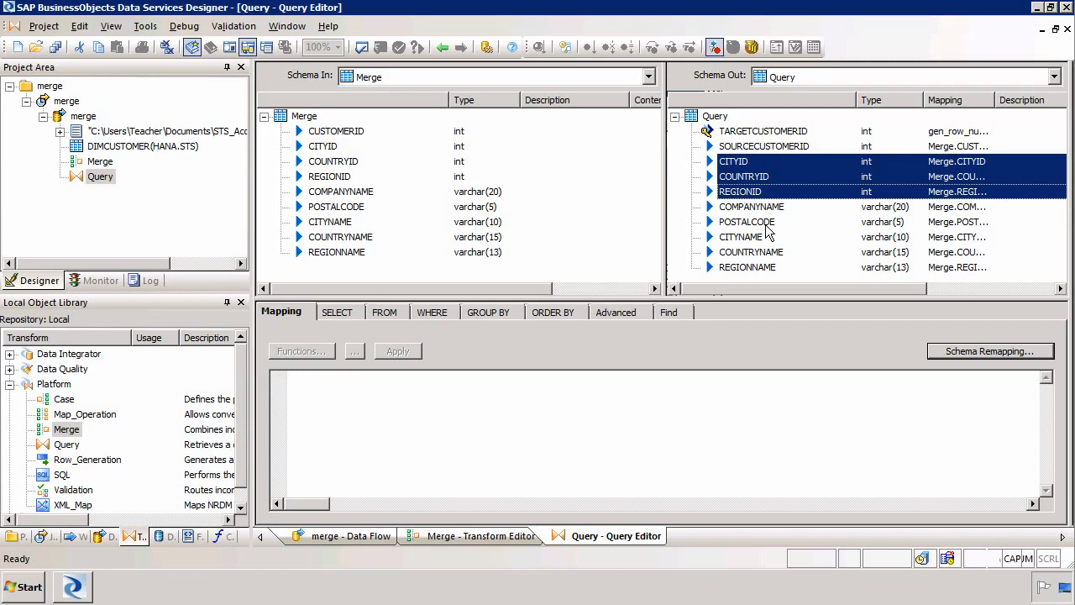
left_click(760, 222, "ctrl")
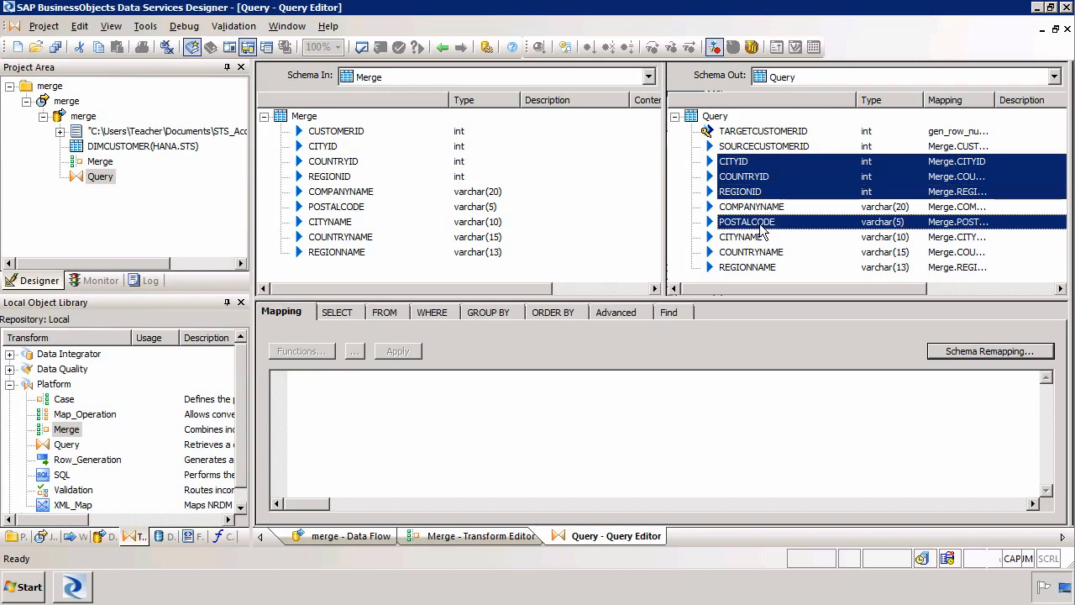
right_click(761, 221)
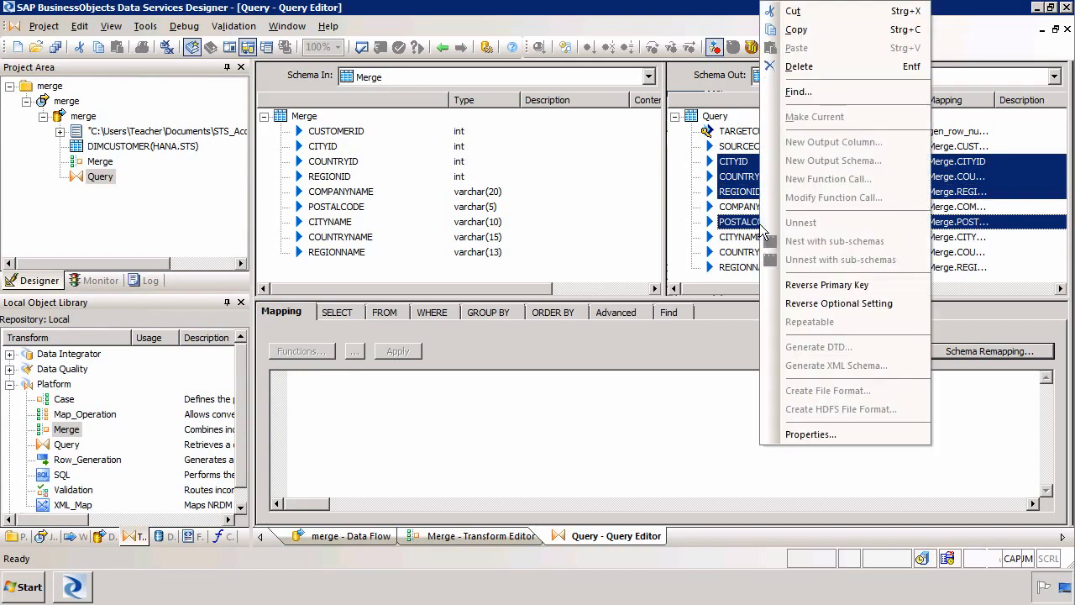
left_click(807, 65)
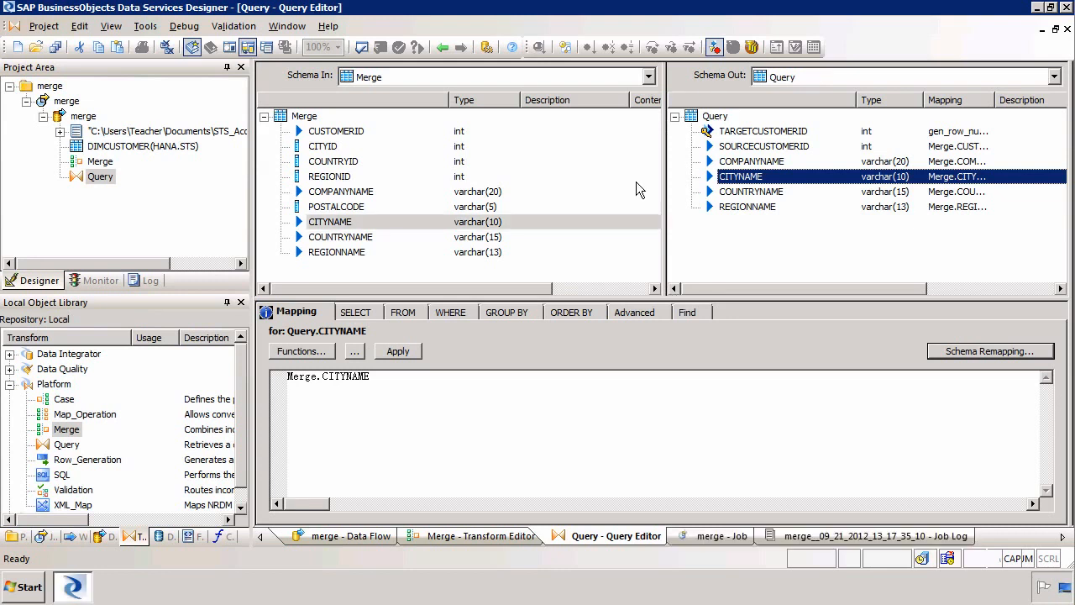
left_click(91, 116)
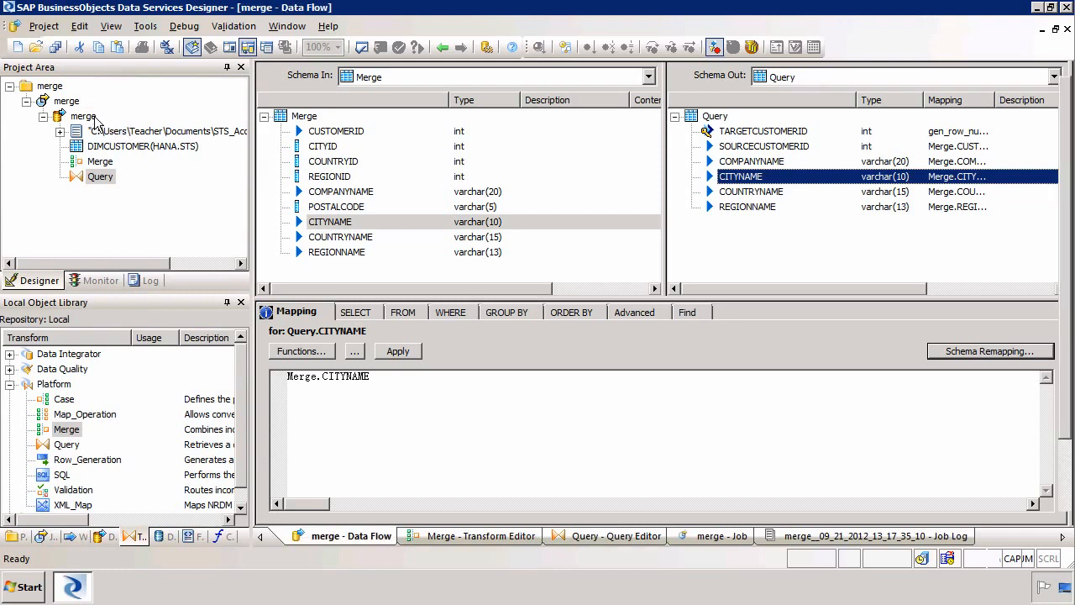
- Place a new template table in the merge data flow with owner STS
left_click(94, 118)
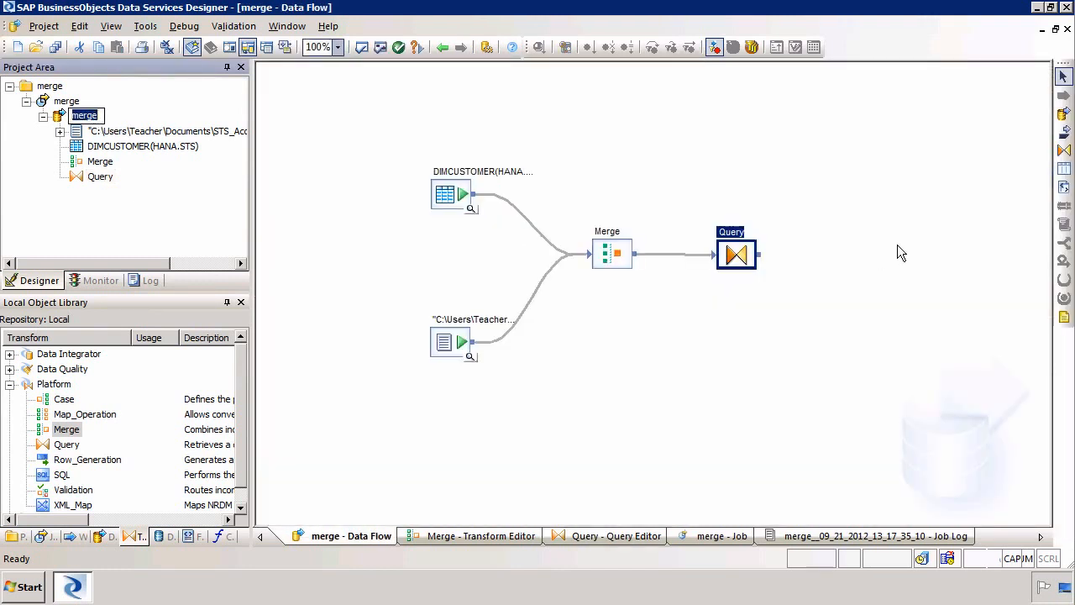
left_click(1063, 170)
left_click(831, 227)
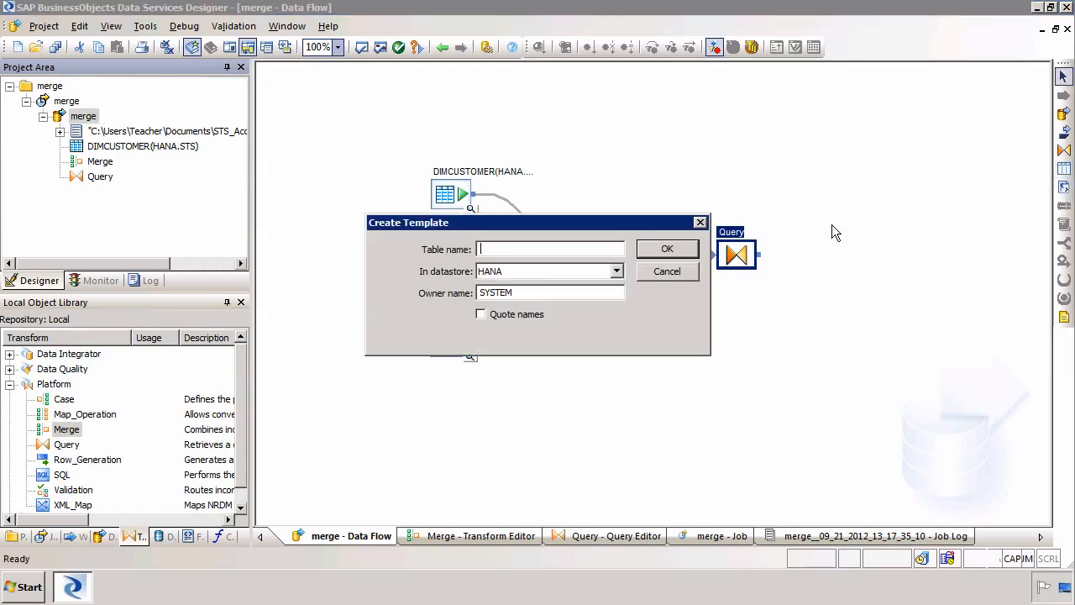
key("Tab")
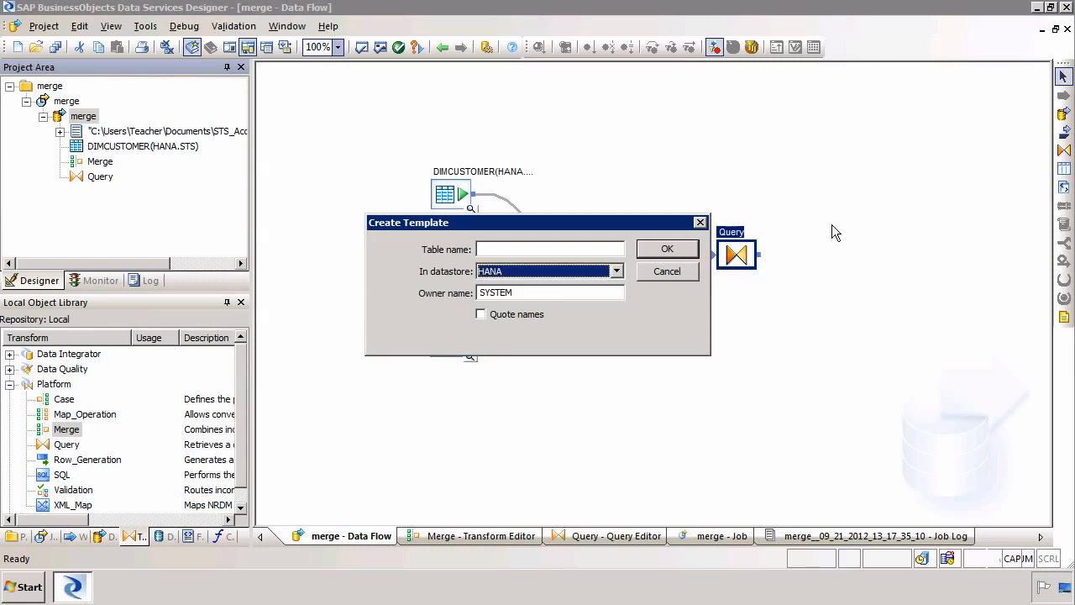
key("Tab")
type("SST")
key("shift+Tab")
key("shift+Tab")
key("Tab")
key("Tab")
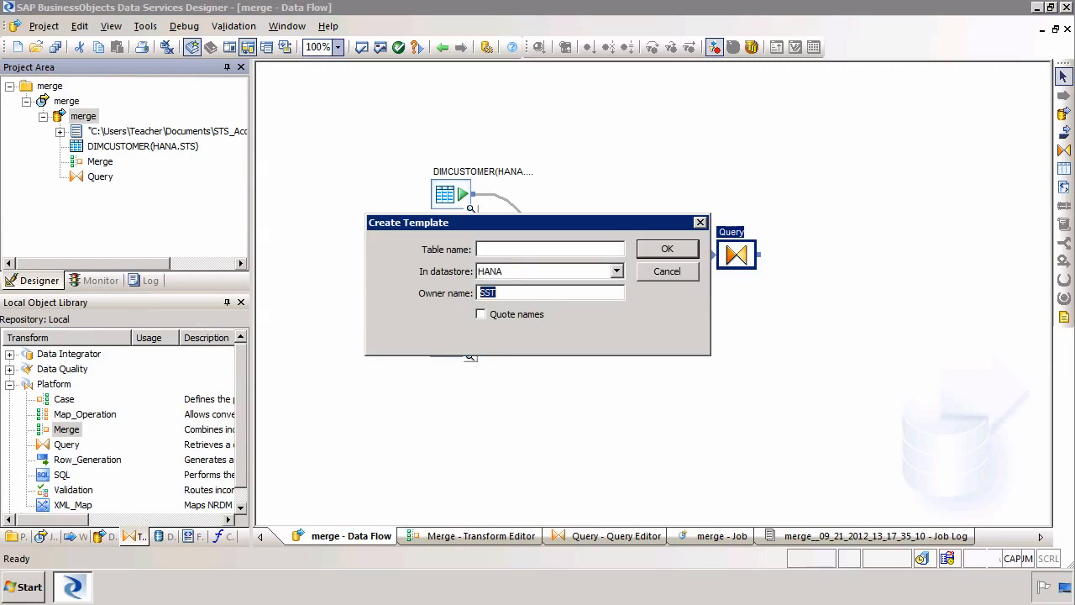
type("STS")
- Name the template table STSMERGEDCUSTOMERS, create it, and connect the Query output to it
key("shift+Tab")
key("shift+Tab")
type("MERGEDC")
key("Home")
type("STS")
key("End")
type("USTOMERS")
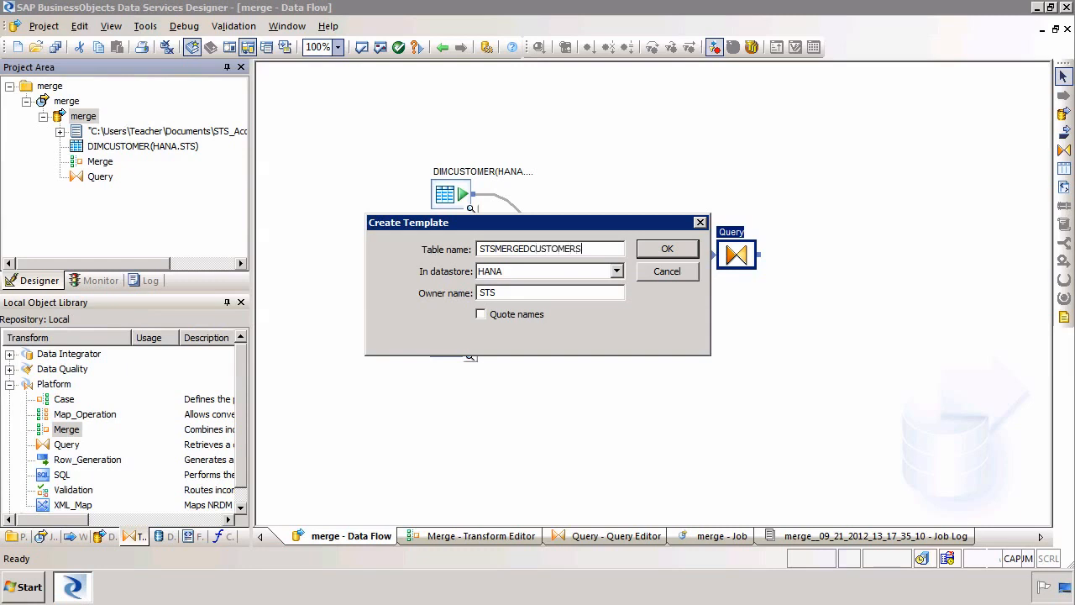
left_click(688, 248)
left_click_drag(759, 254, 849, 260)
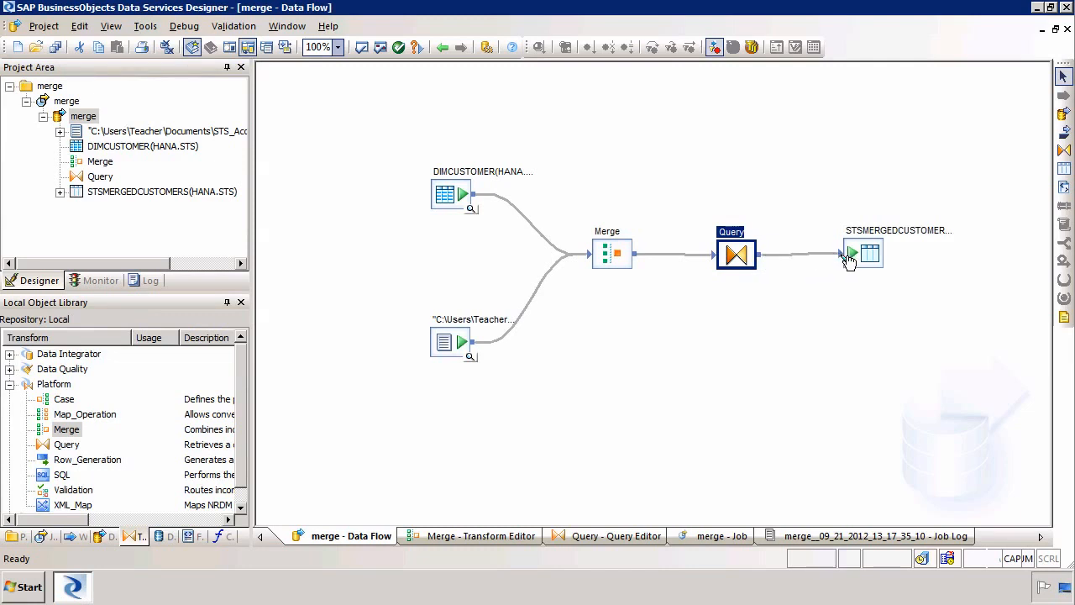
- Save and execute the merge job with default settings, confirming it completes successfully
left_click(72, 103)
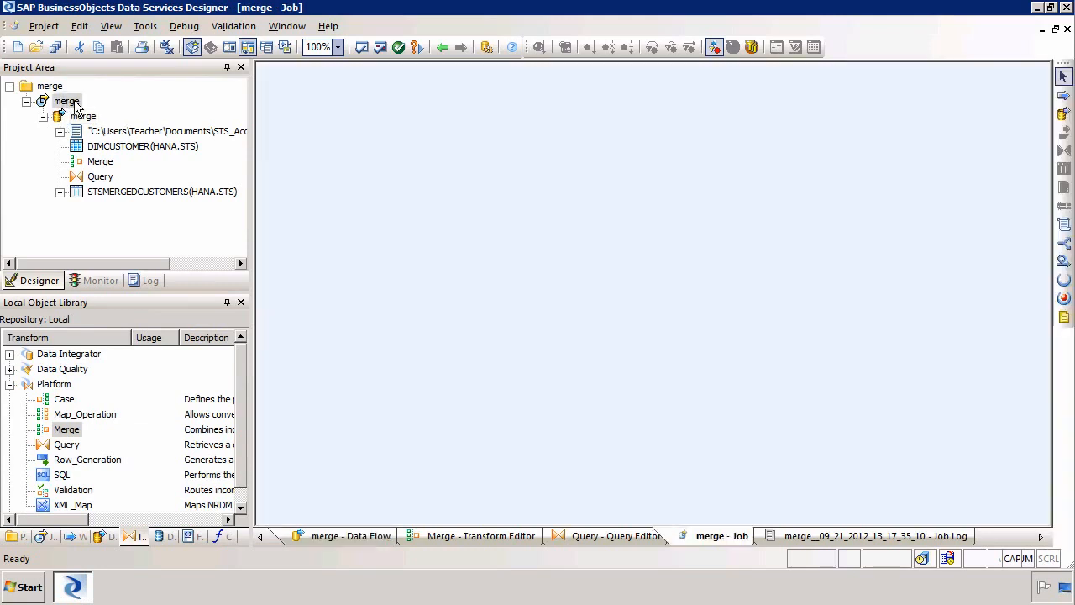
right_click(76, 104)
left_click(92, 109)
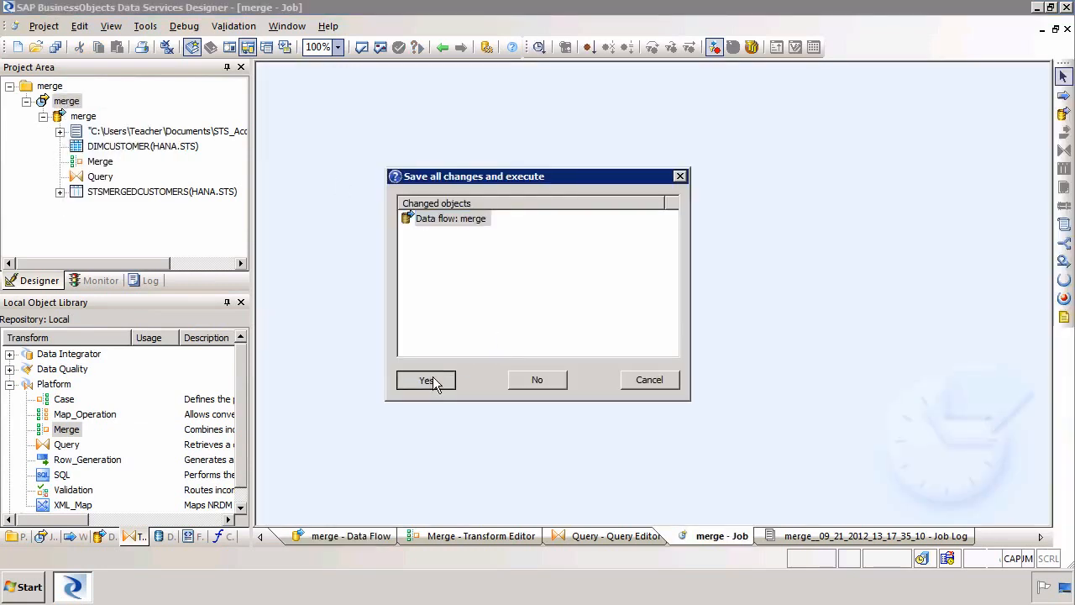
left_click(429, 381)
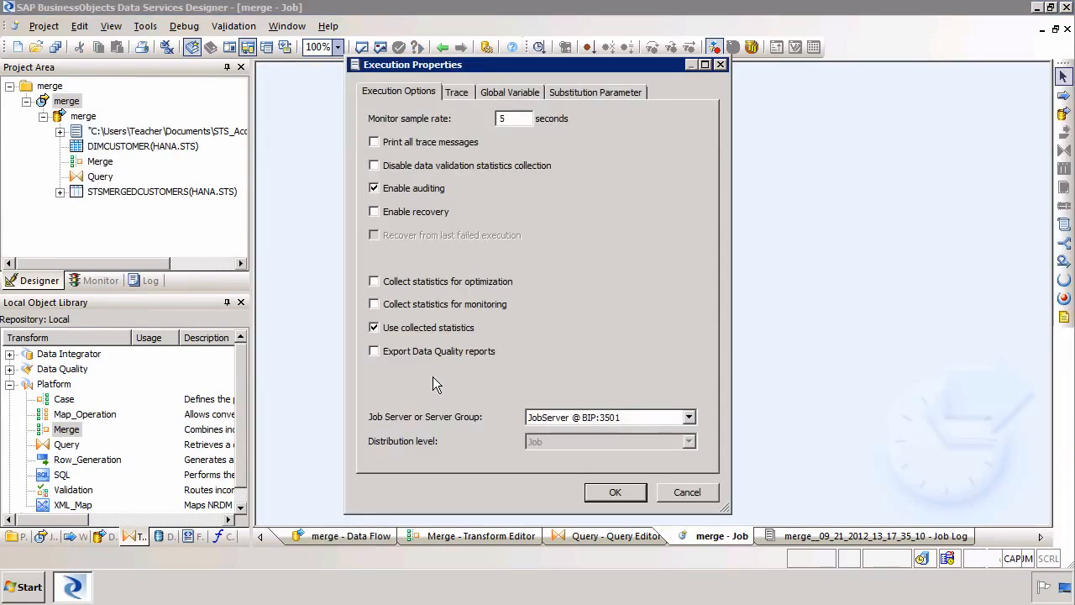
left_click(620, 495)
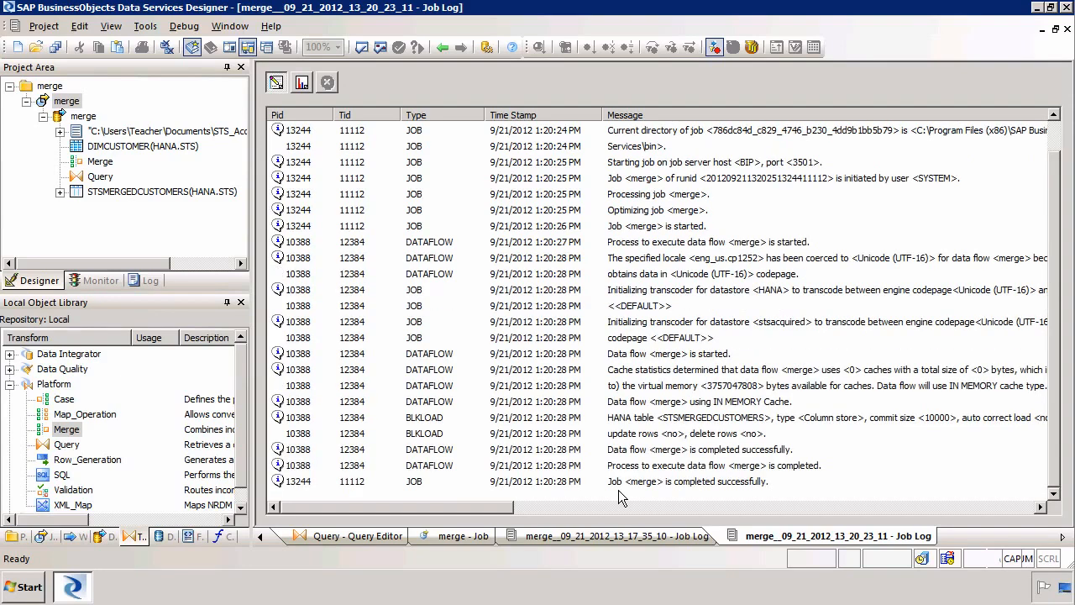
left_click(650, 476)
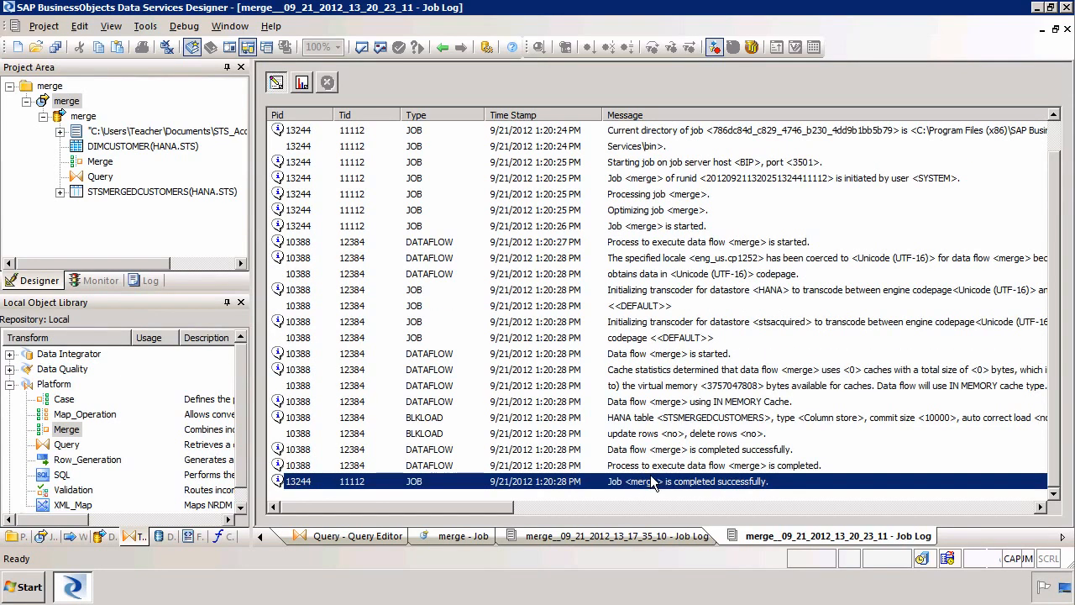
- Verify the run statistics show 124 DIMCUSTOMER and 8 stsacquired rows, then reopen the data flow
left_click(301, 83)
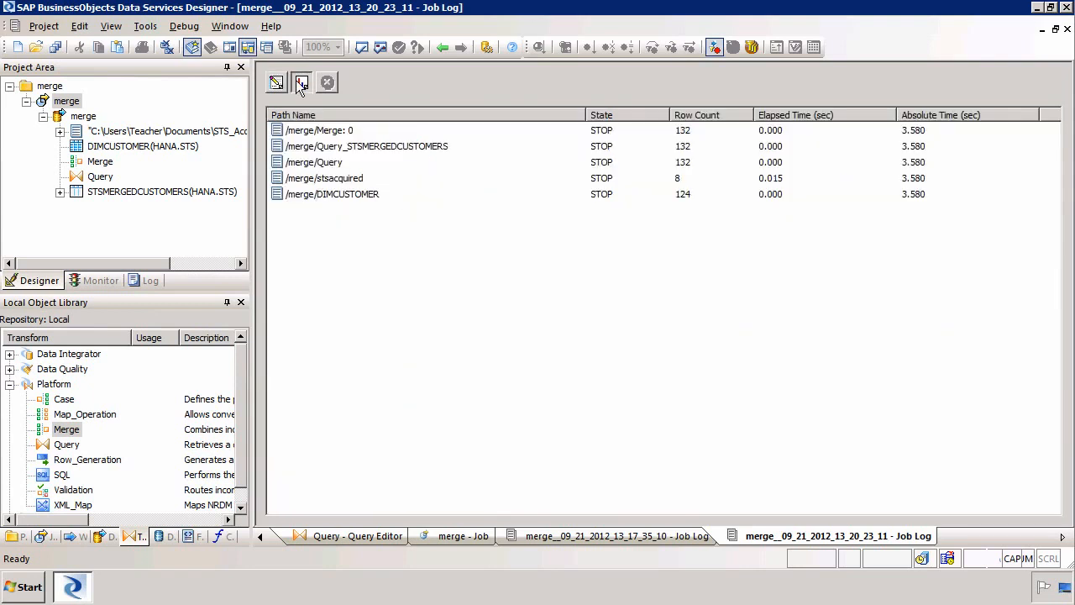
left_click(344, 200)
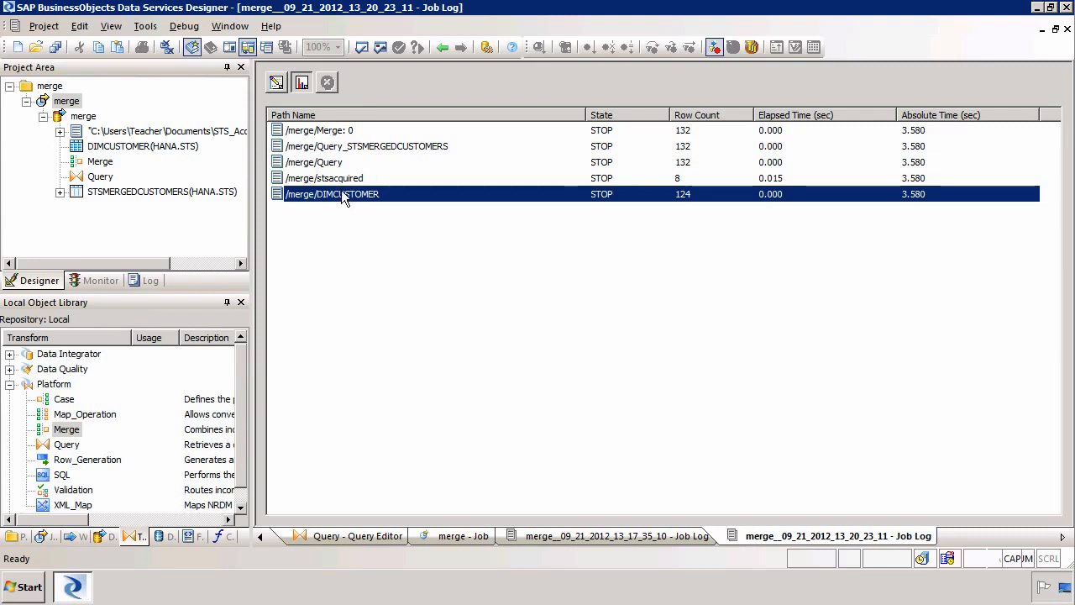
left_click(343, 178)
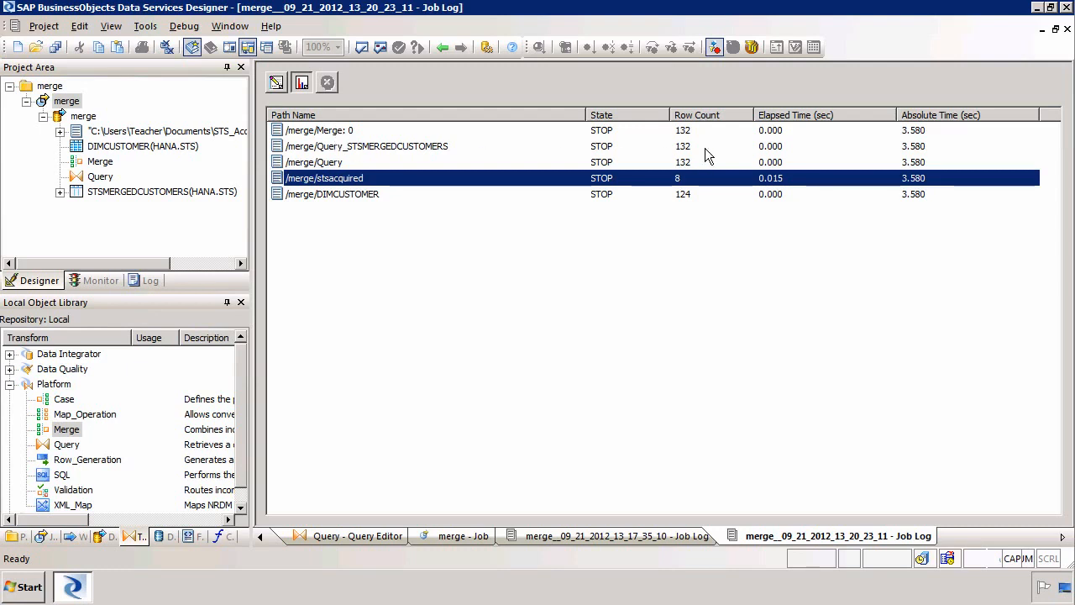
double_click(82, 116)
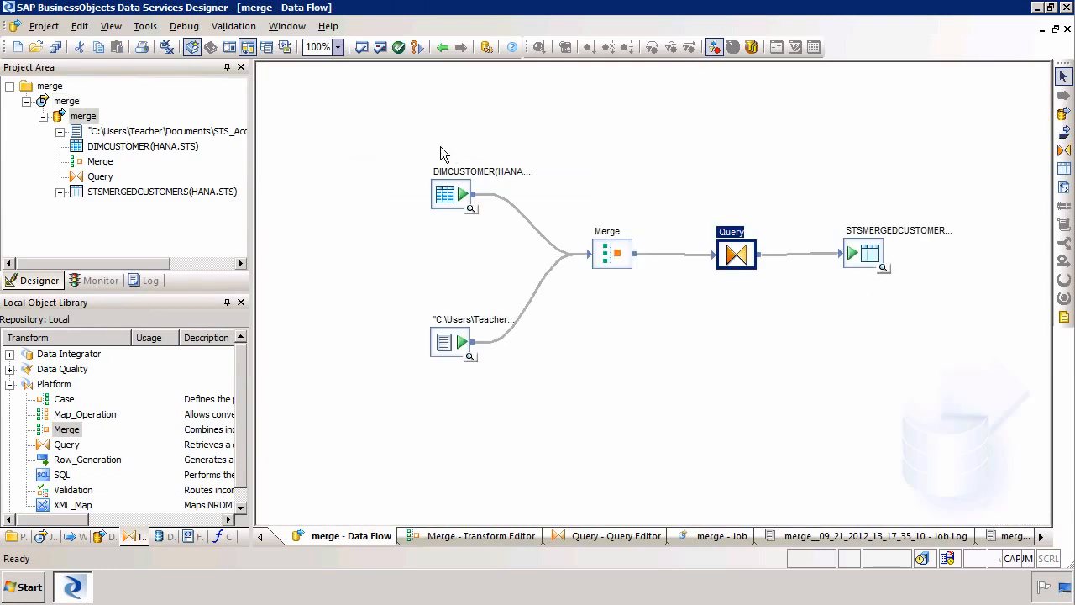
- Select all diagram objects and shift them up and to the left
left_click_drag(383, 140, 968, 449)
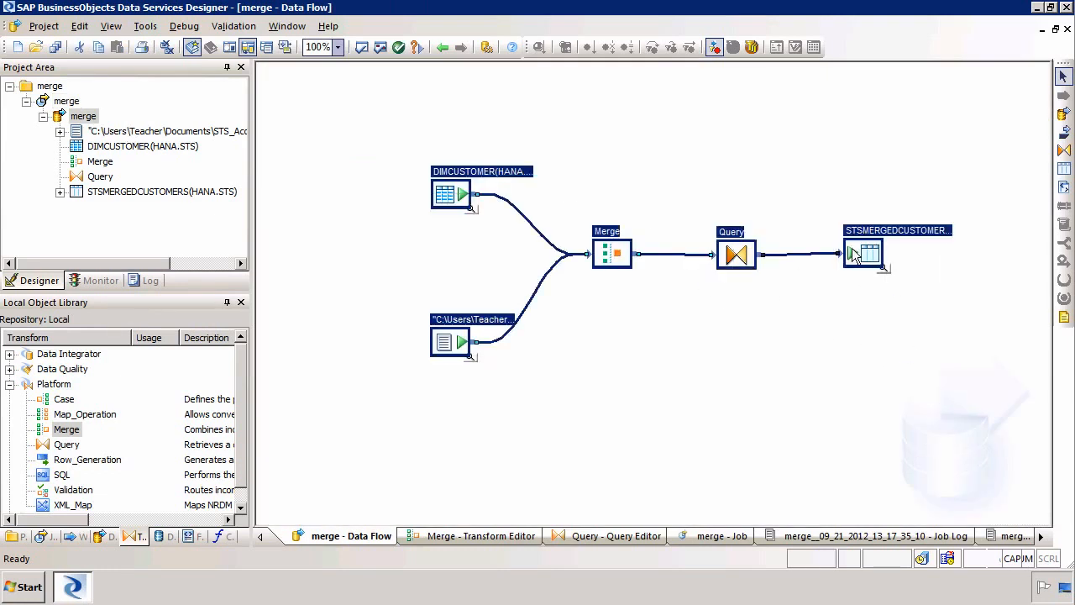
left_click_drag(858, 251, 816, 175)
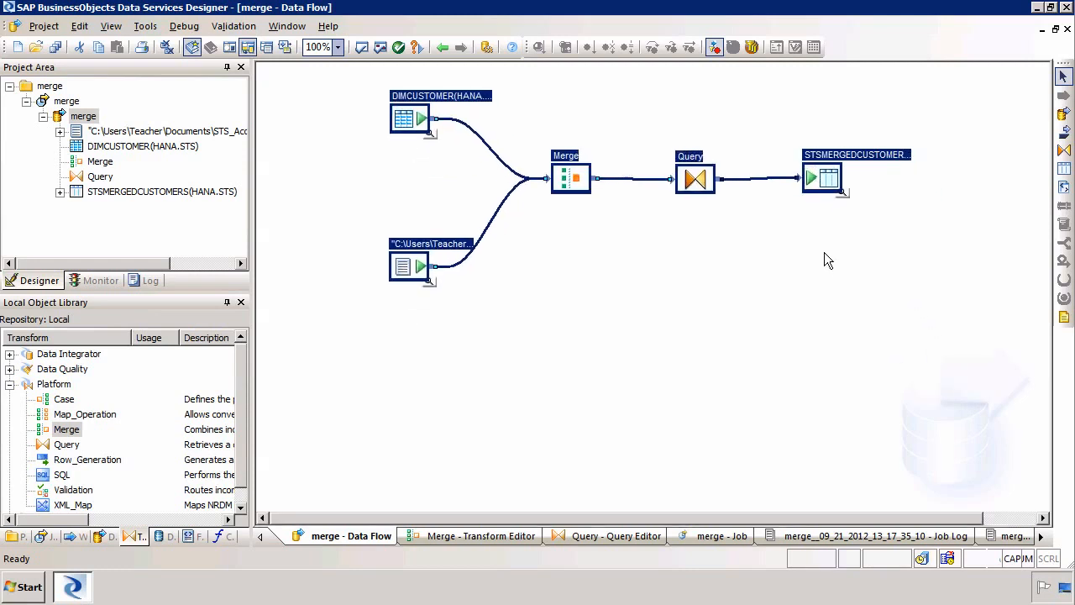
left_click(825, 253)
- Preview STSMERGEDCUSTOMERS data and scroll to record 125, the first of eight acquired UK customers
left_click(842, 195)
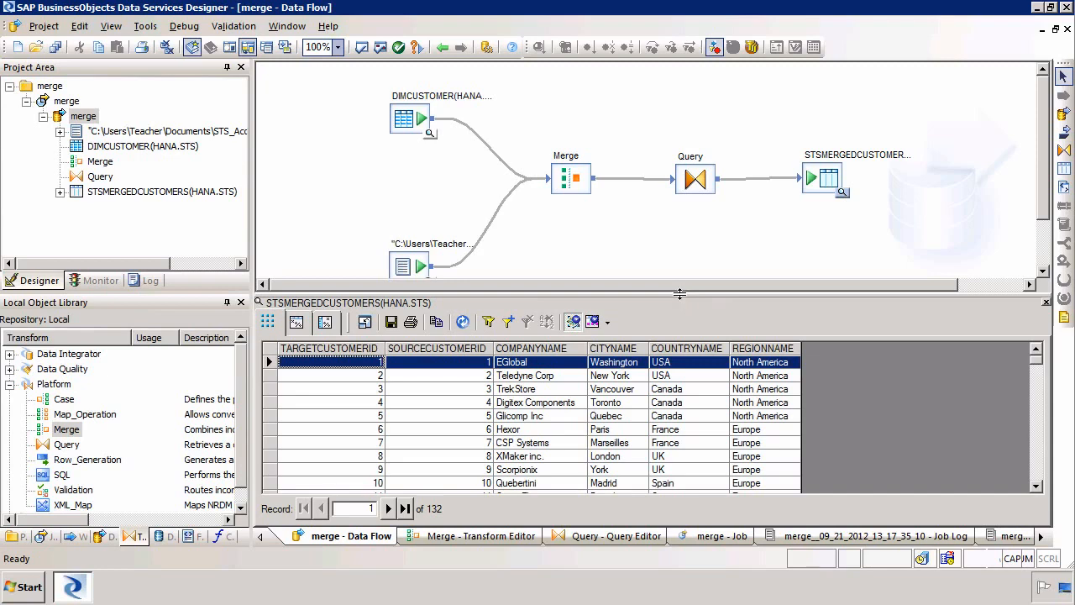
left_click_drag(681, 294, 680, 317)
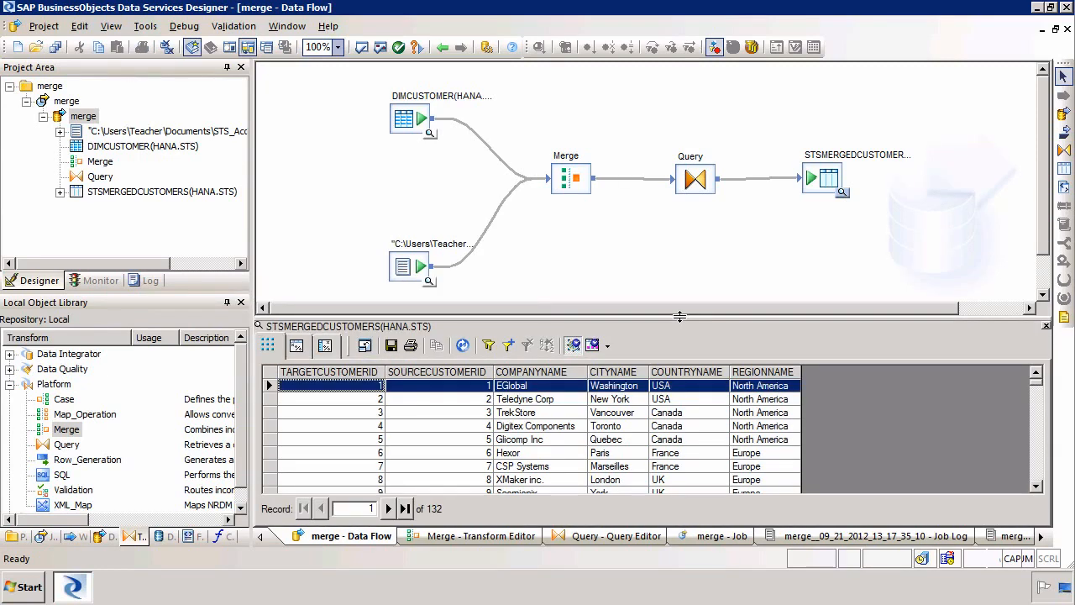
left_click(352, 404)
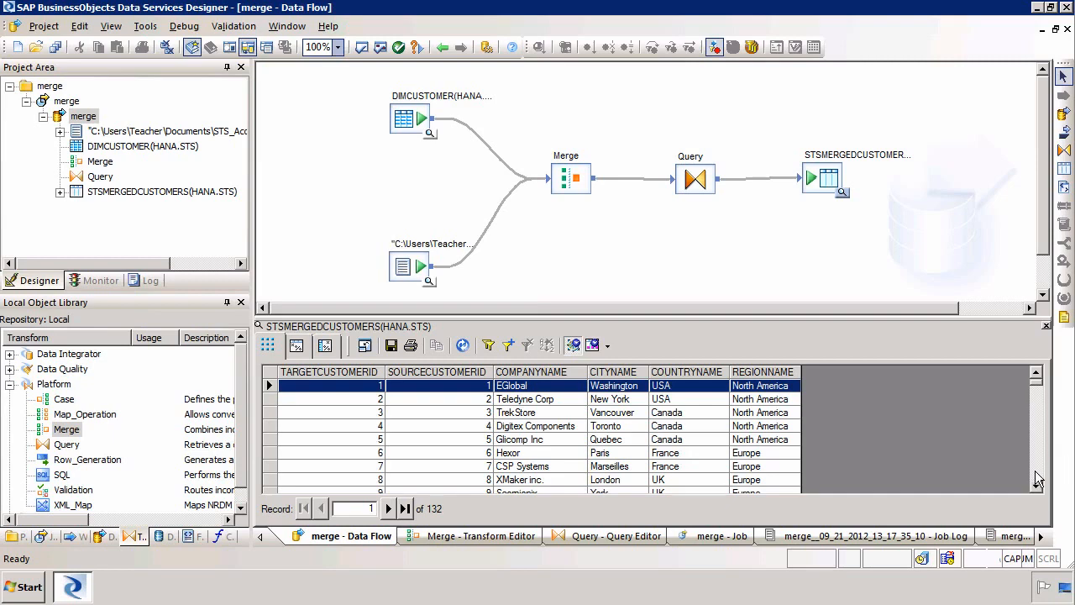
left_click_drag(1037, 479, 1034, 482)
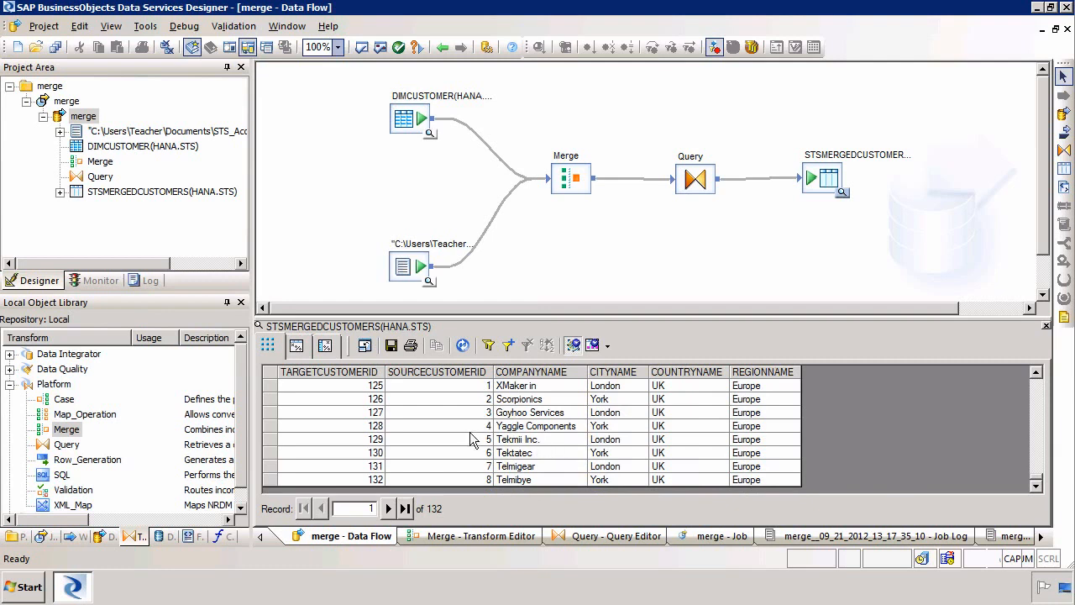
left_click(357, 386)
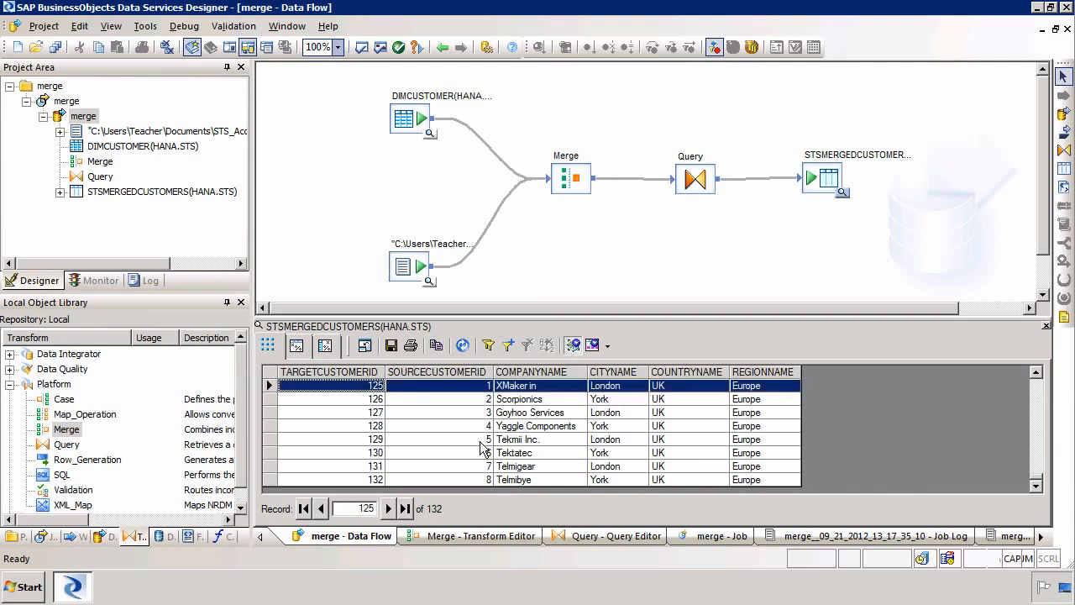
left_click(1036, 373)
left_click(1036, 373)
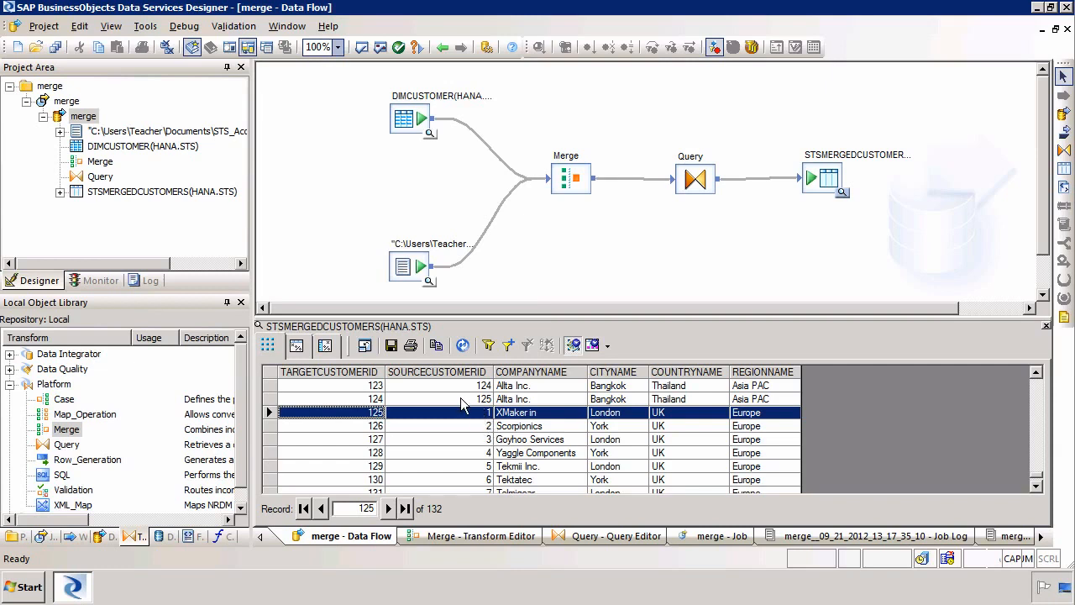
- Launch SAP HANA Studio and expand HDB > Catalog > STS > Tables
left_click(20, 588)
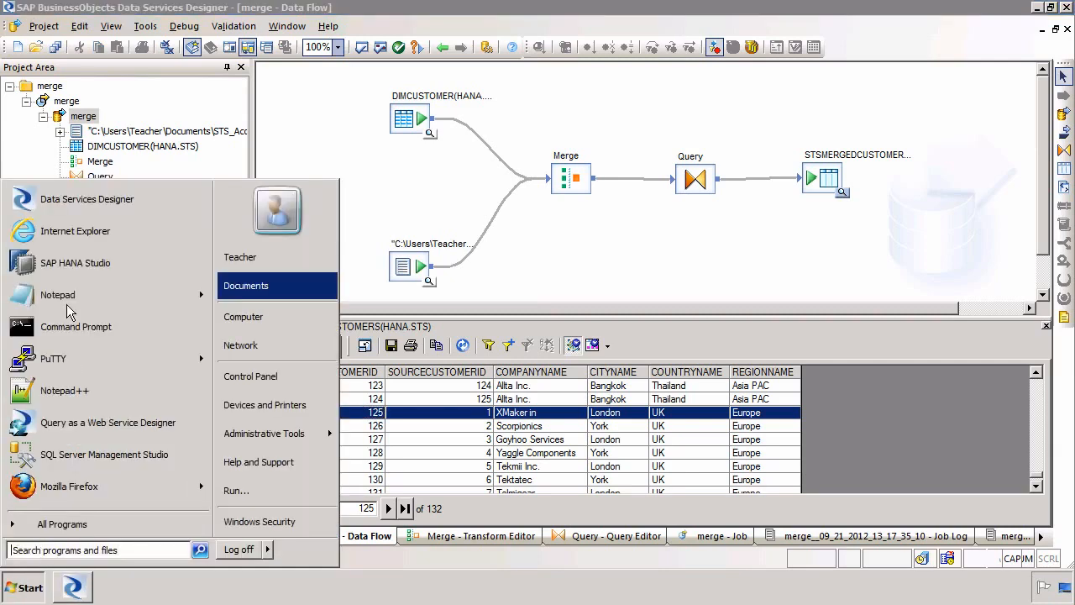
left_click(81, 264)
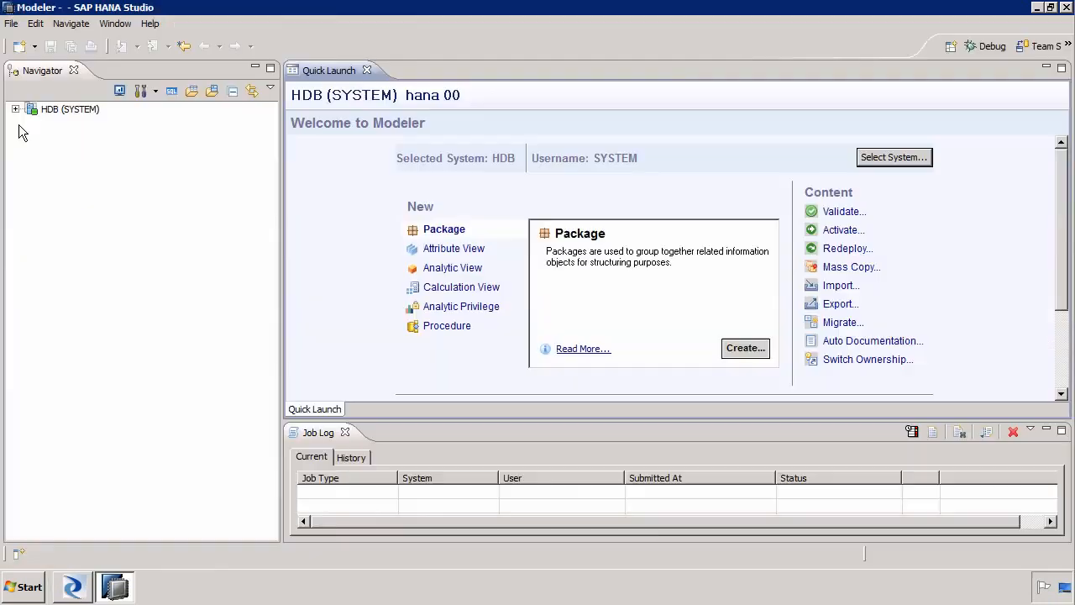
left_click(15, 110)
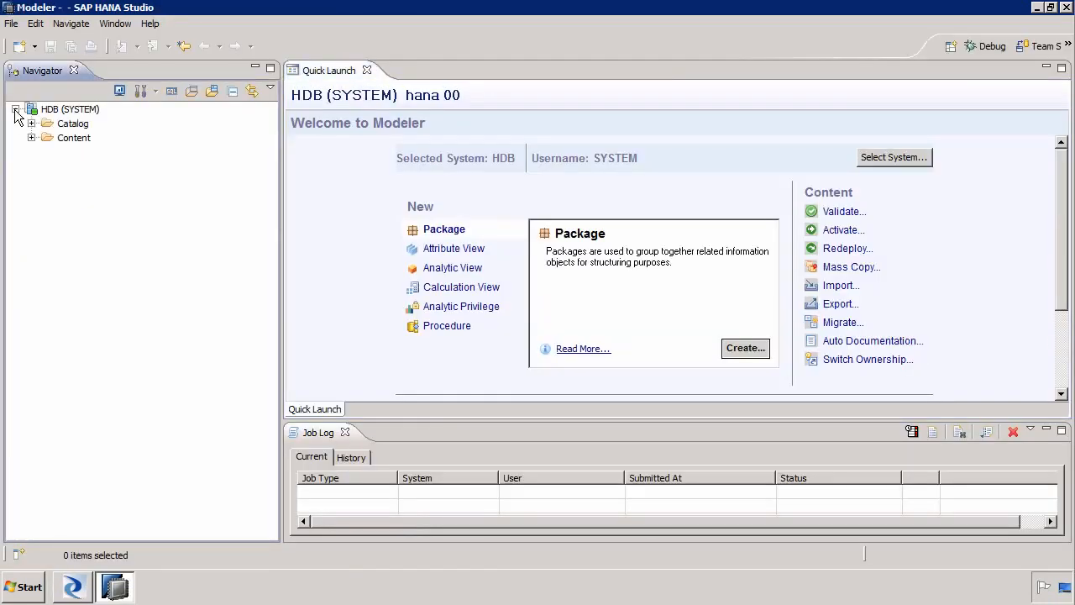
left_click(31, 124)
left_click(48, 167)
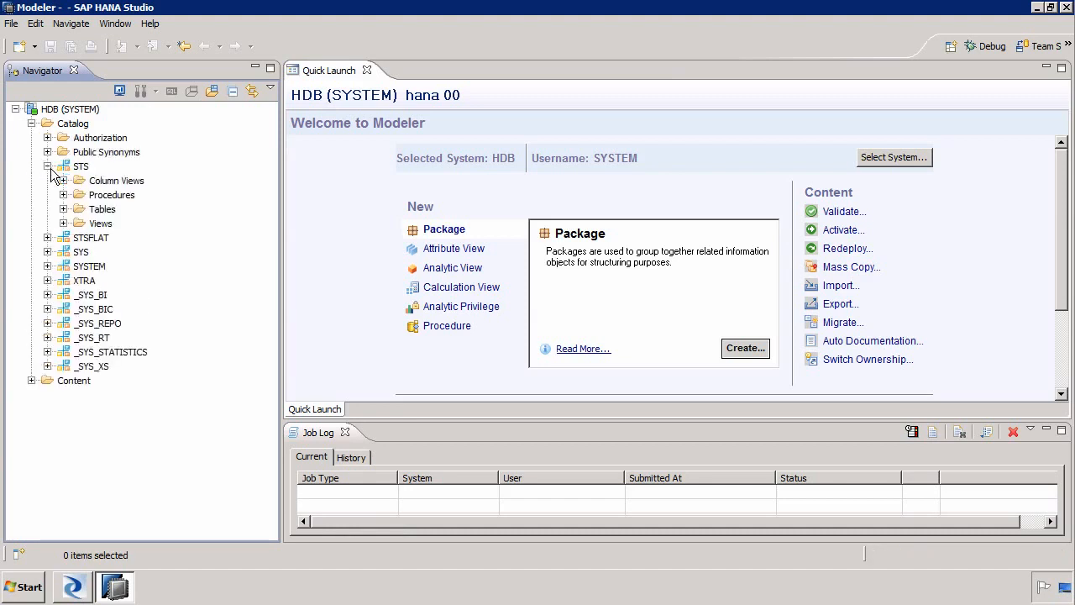
left_click(63, 210)
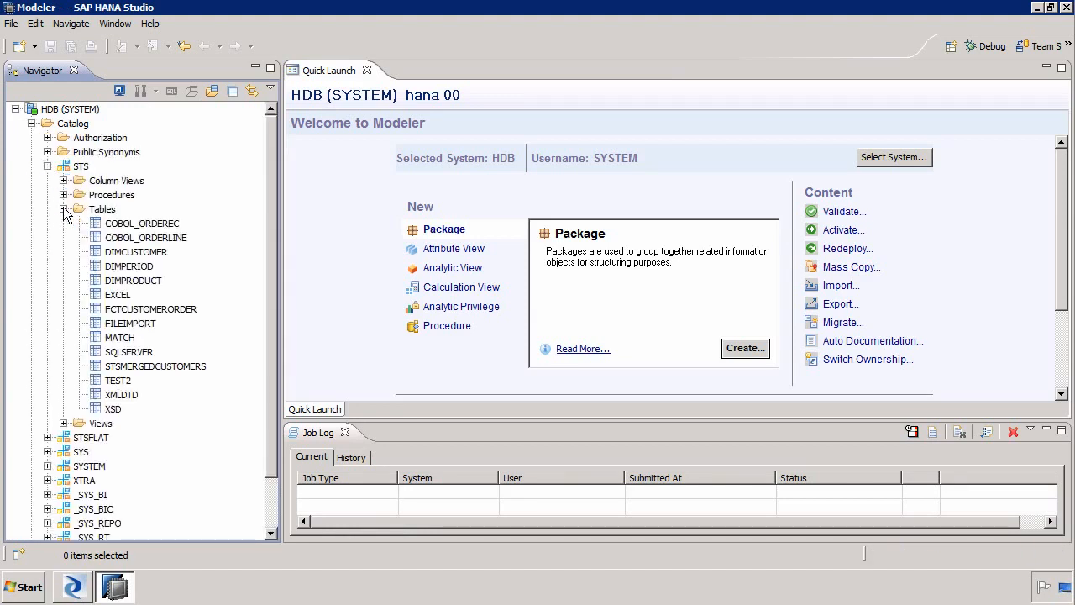
- Open a data preview of STSMERGEDCUSTOMERS, scroll through its 132 rows, then minimize HANA Studio
left_click(140, 366)
right_click(141, 366)
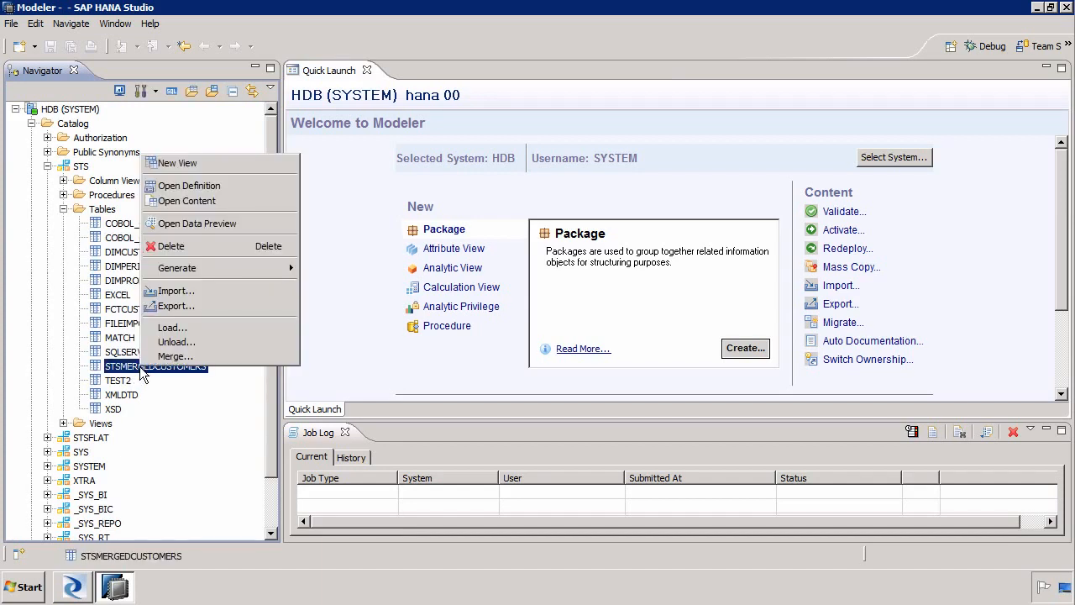
left_click(216, 222)
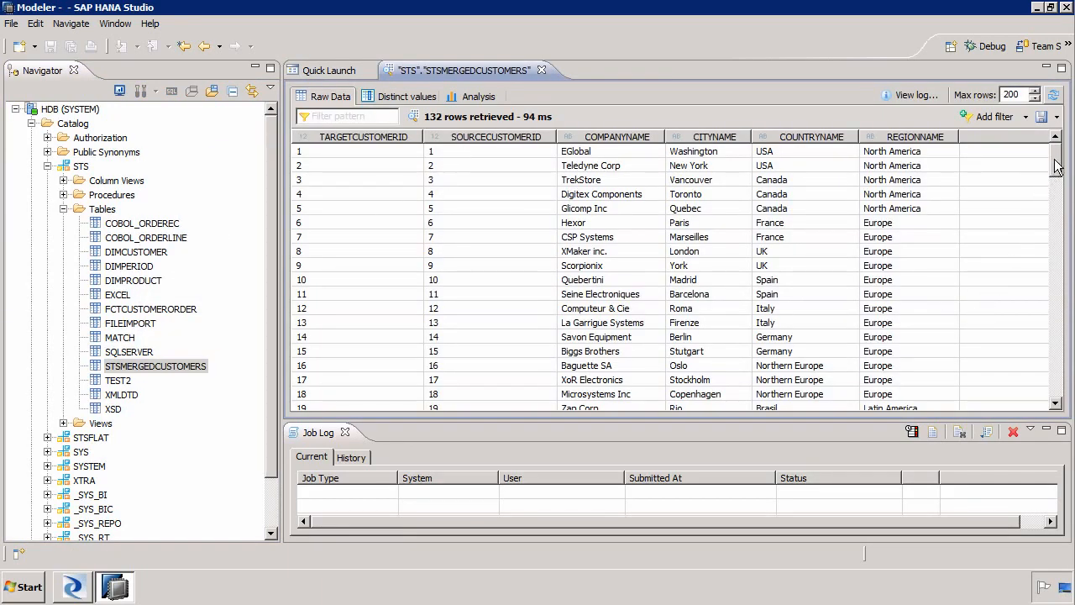
left_click_drag(1056, 164, 1057, 403)
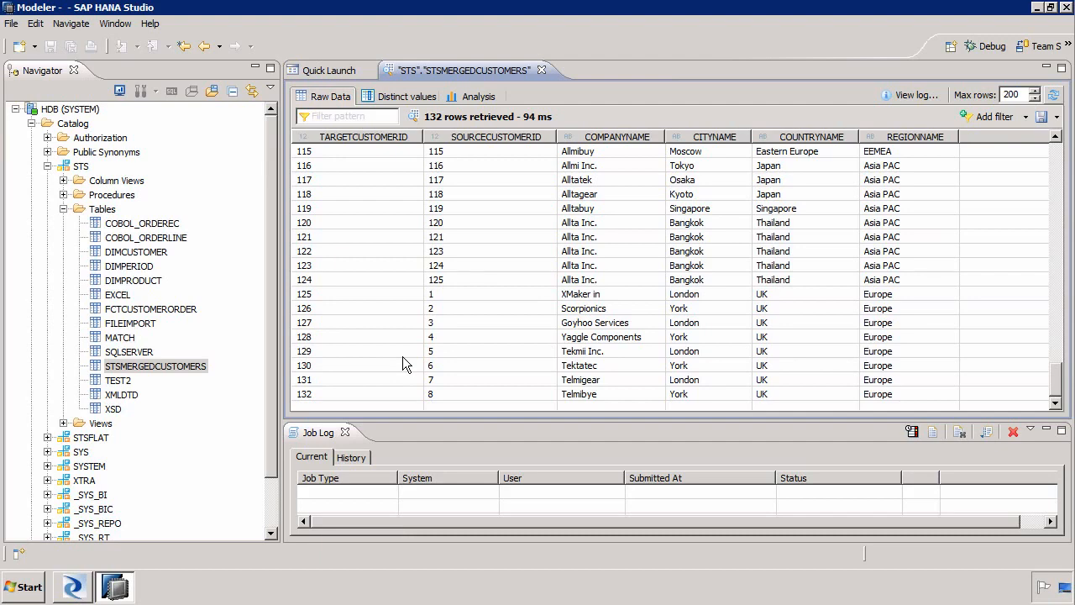
left_click(1040, 8)
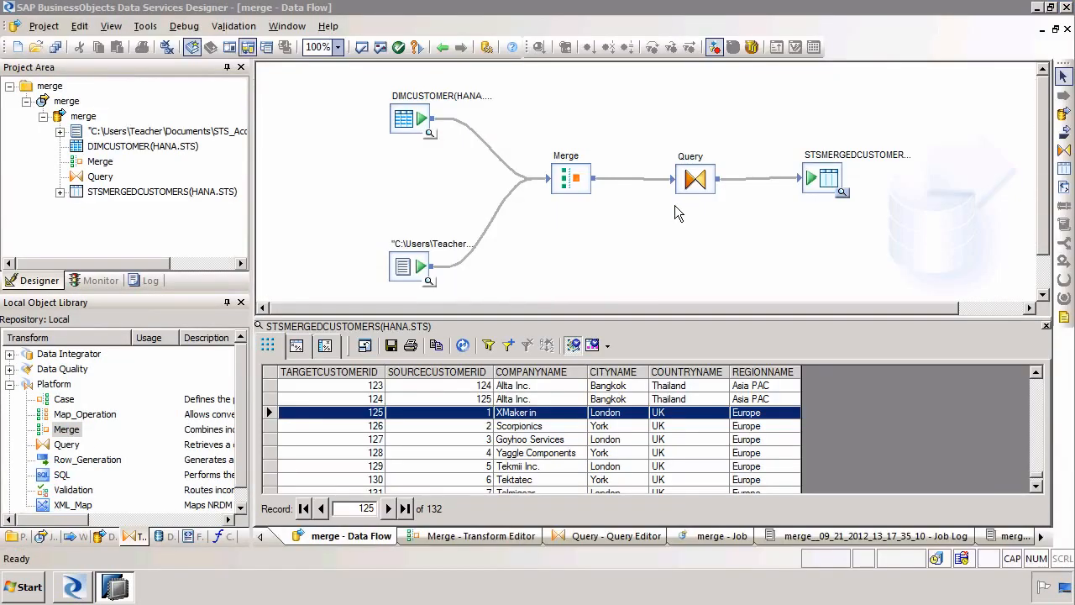